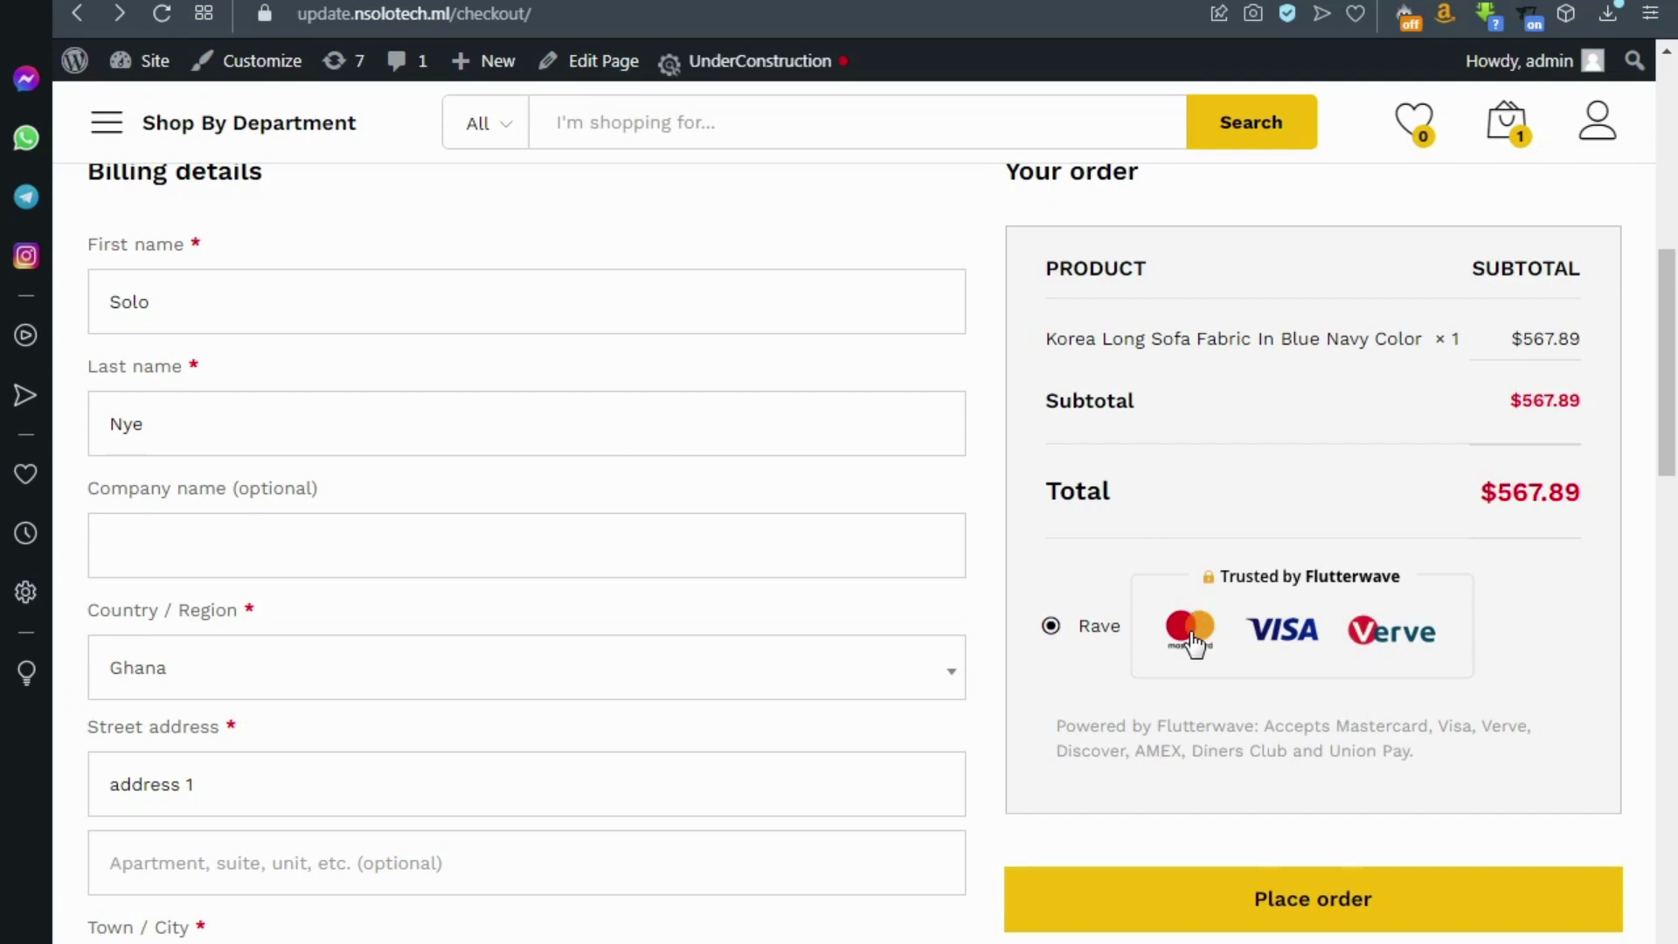
Review the checkout page and place the $567.89 sofa order with Rave
scroll(1199, 645, "down", 3)
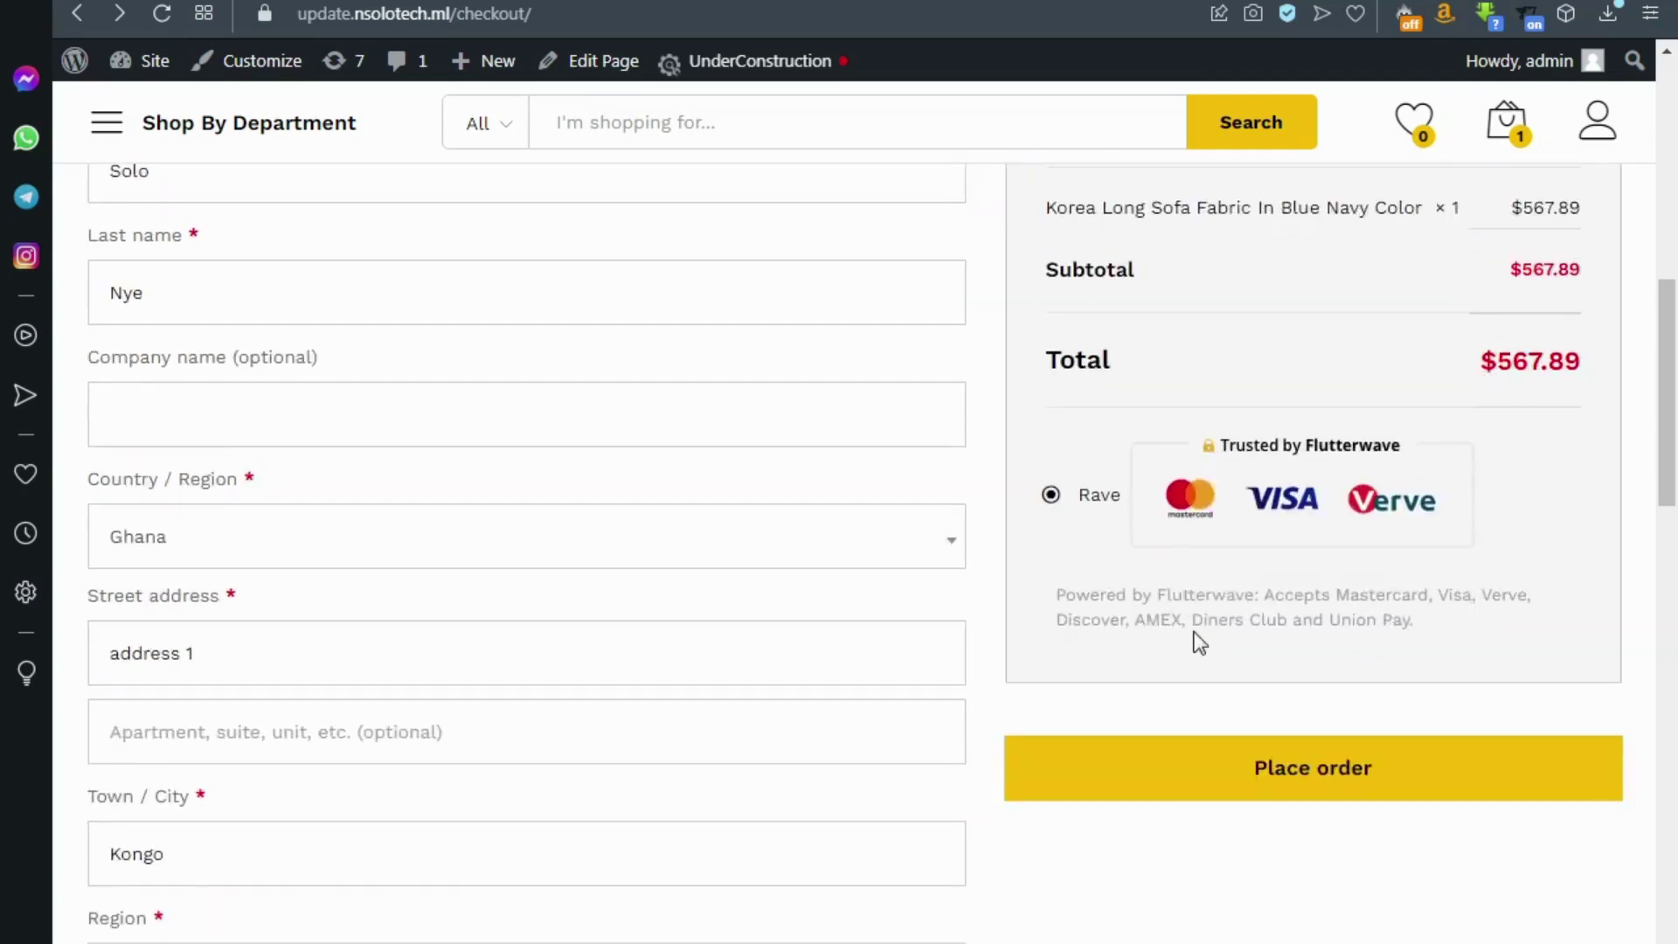
scroll(1199, 645, "up", 2)
scroll(1183, 622, "up", 3)
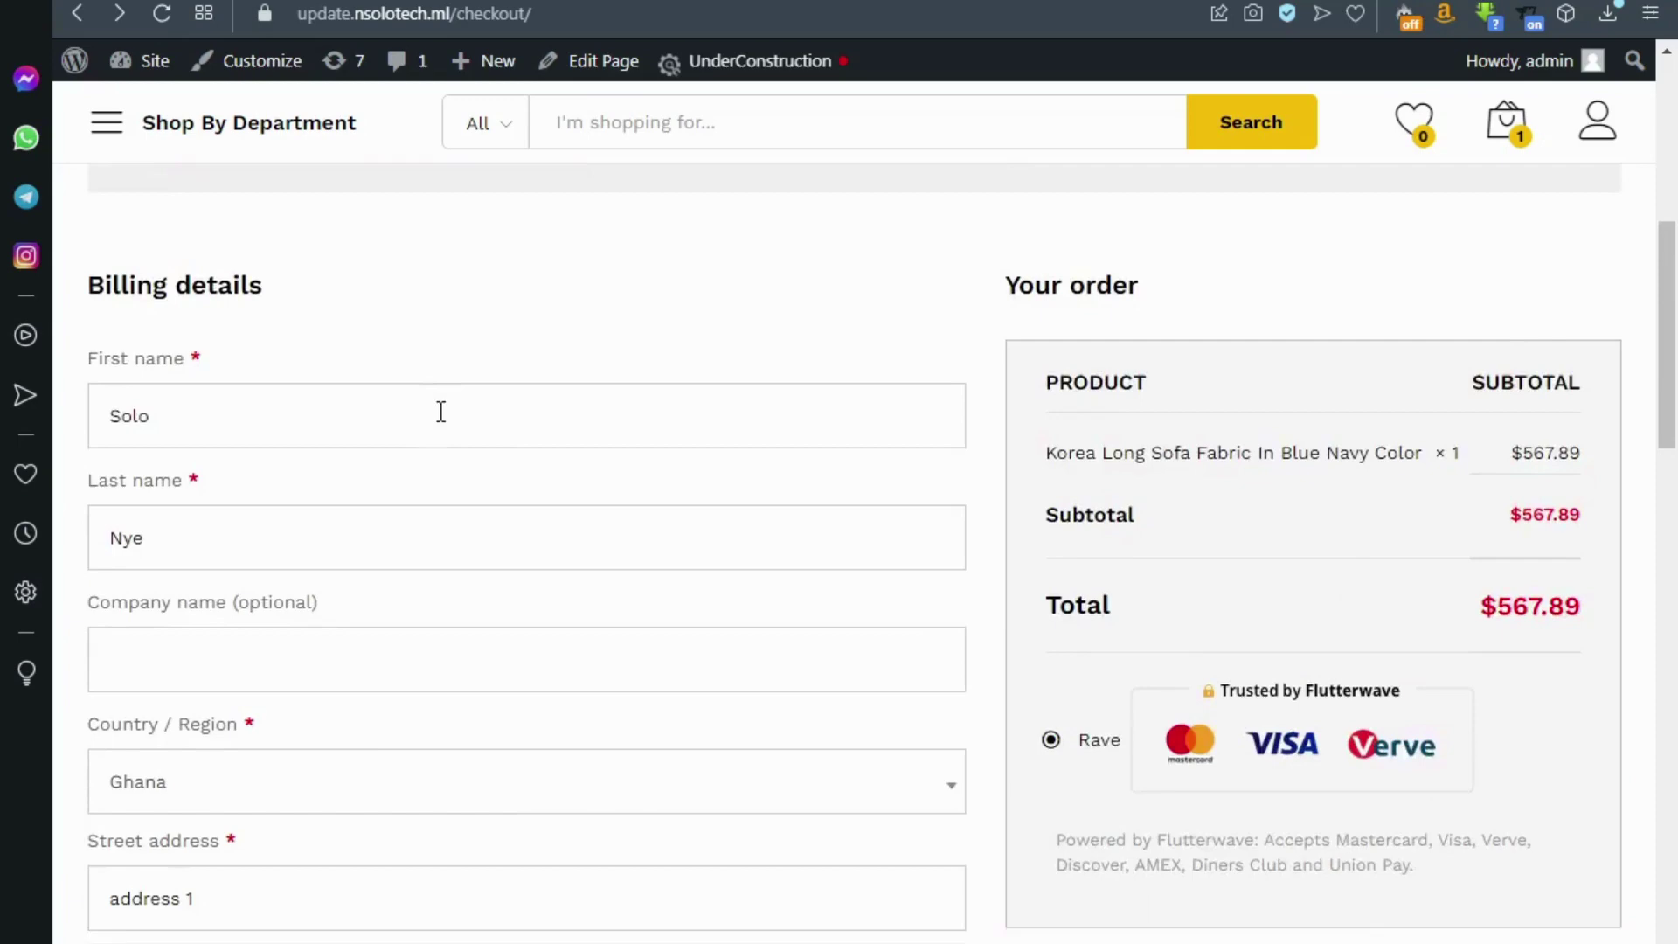
scroll(438, 411, "down", 8)
scroll(441, 433, "down", 3)
scroll(438, 499, "down", 2)
scroll(674, 478, "up", 5)
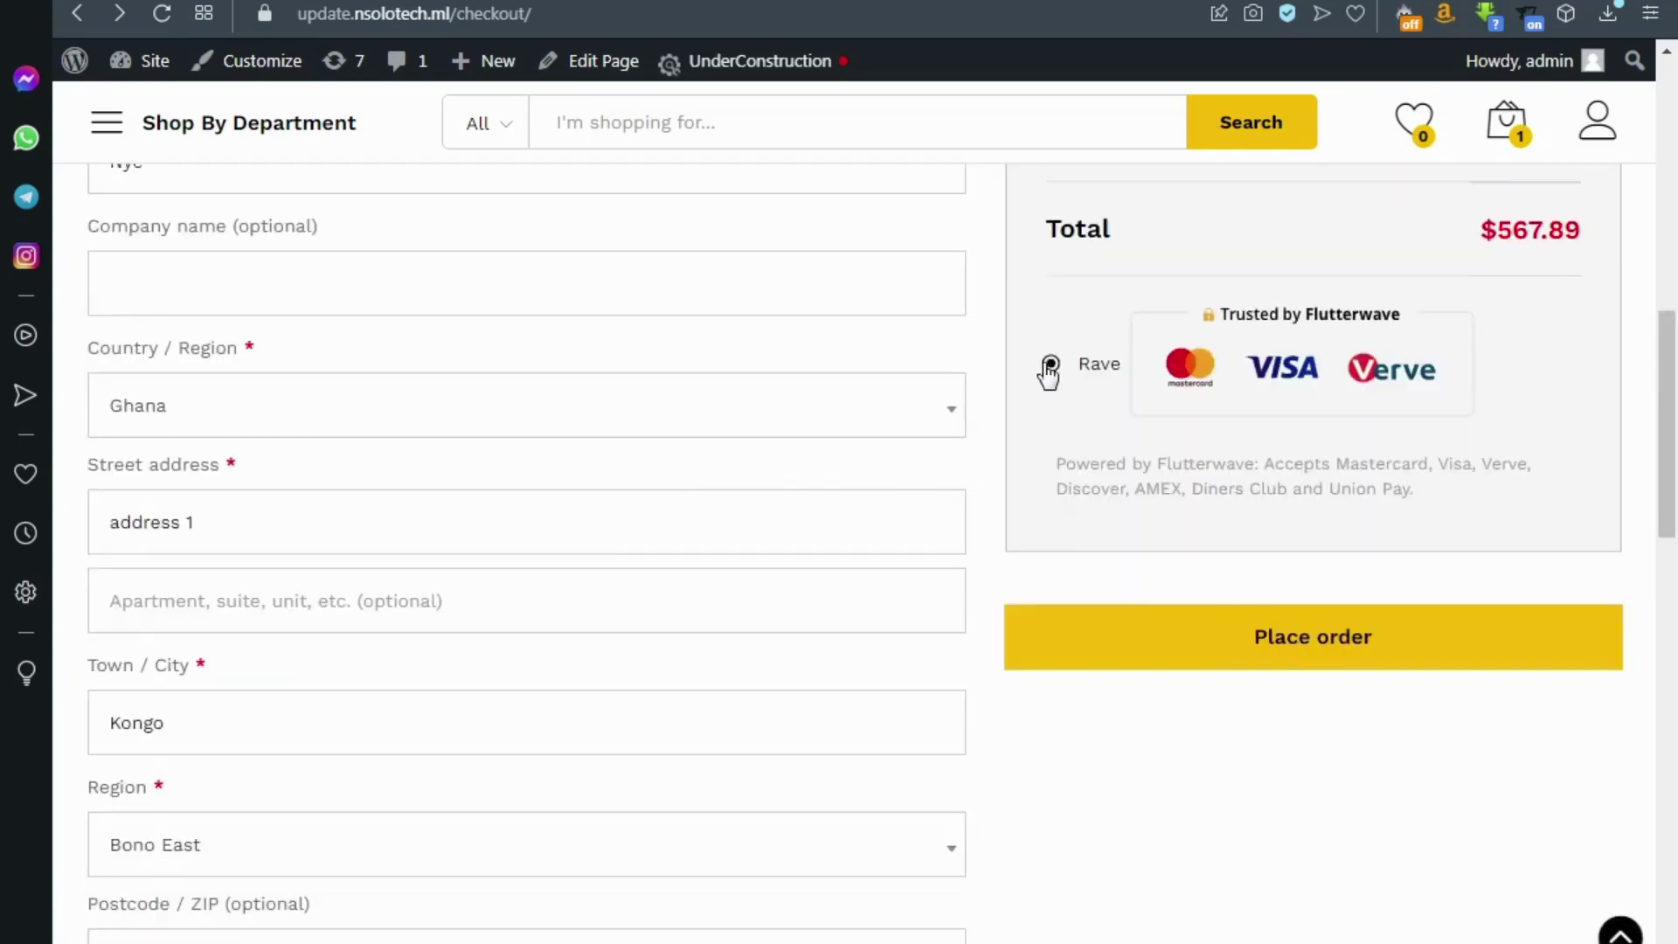
left_click(1204, 648)
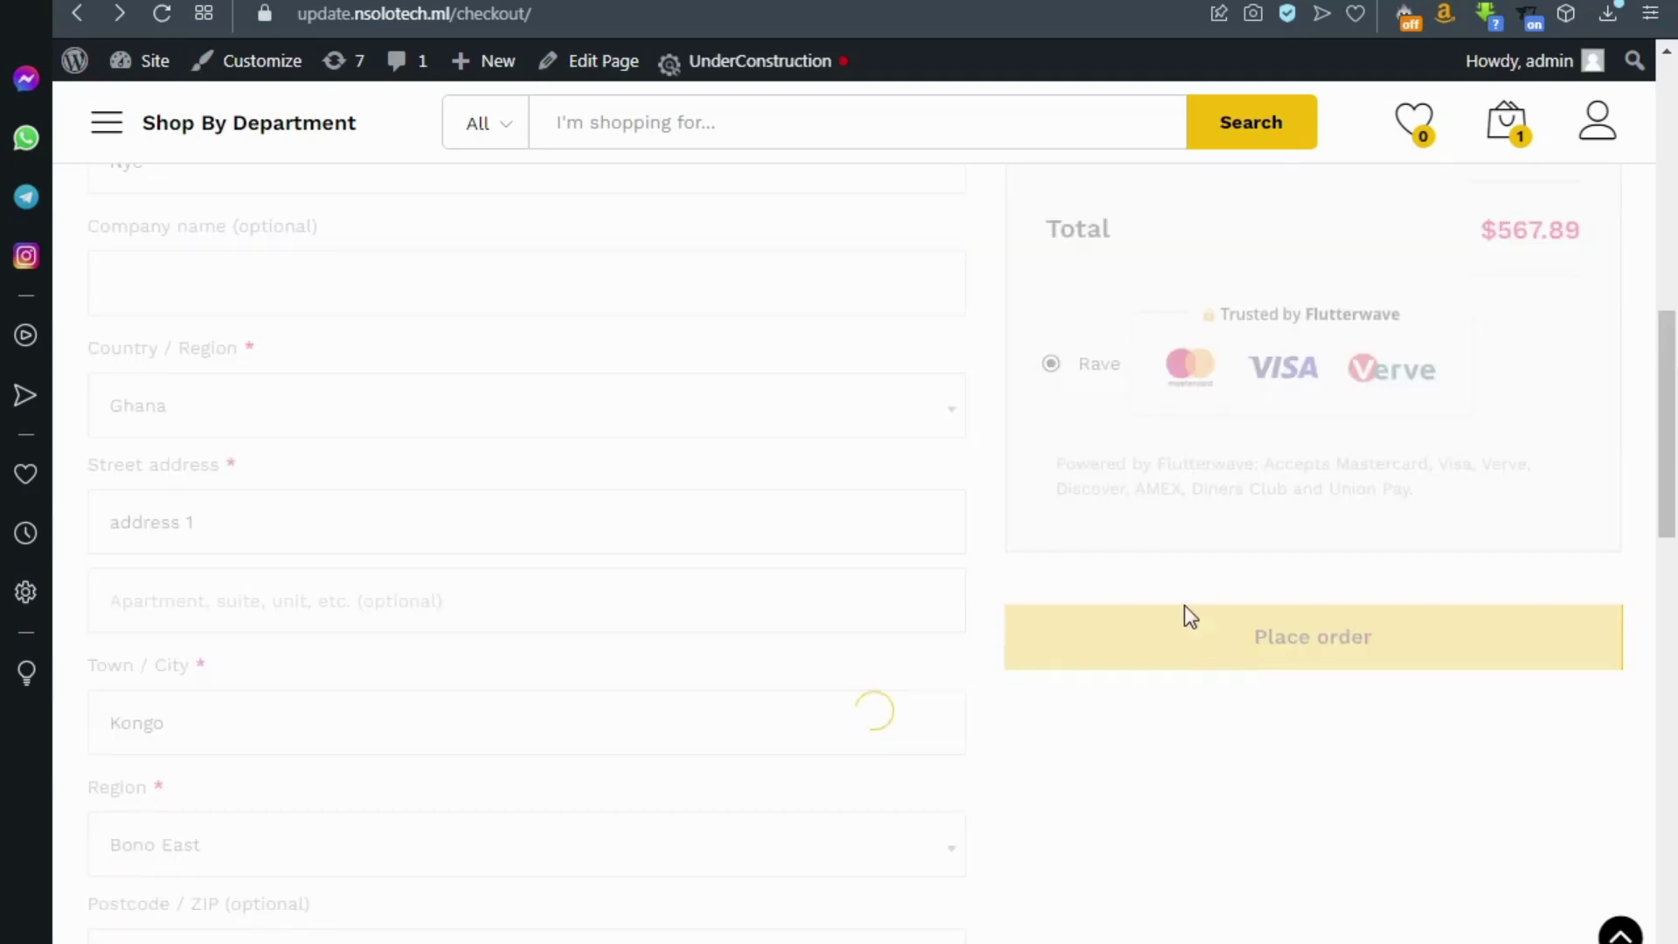
Pay for order 3614 to bring up the Flutterwave card form for USD 582.09
scroll(1183, 616, "down", 3)
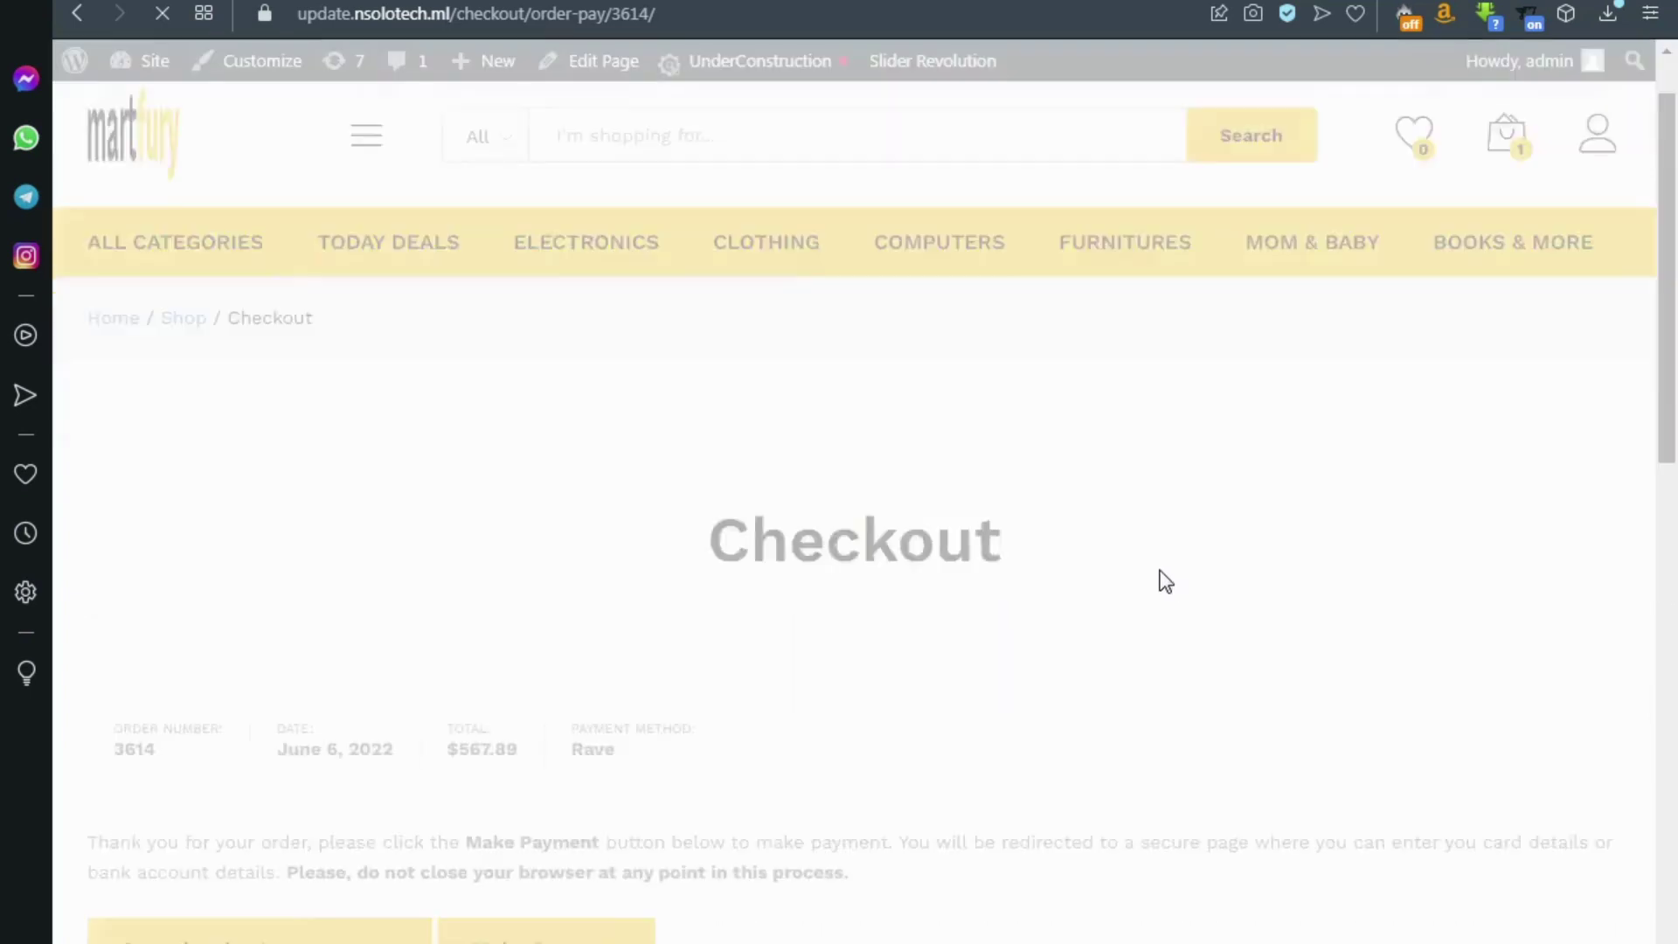
scroll(1166, 581, "down", 4)
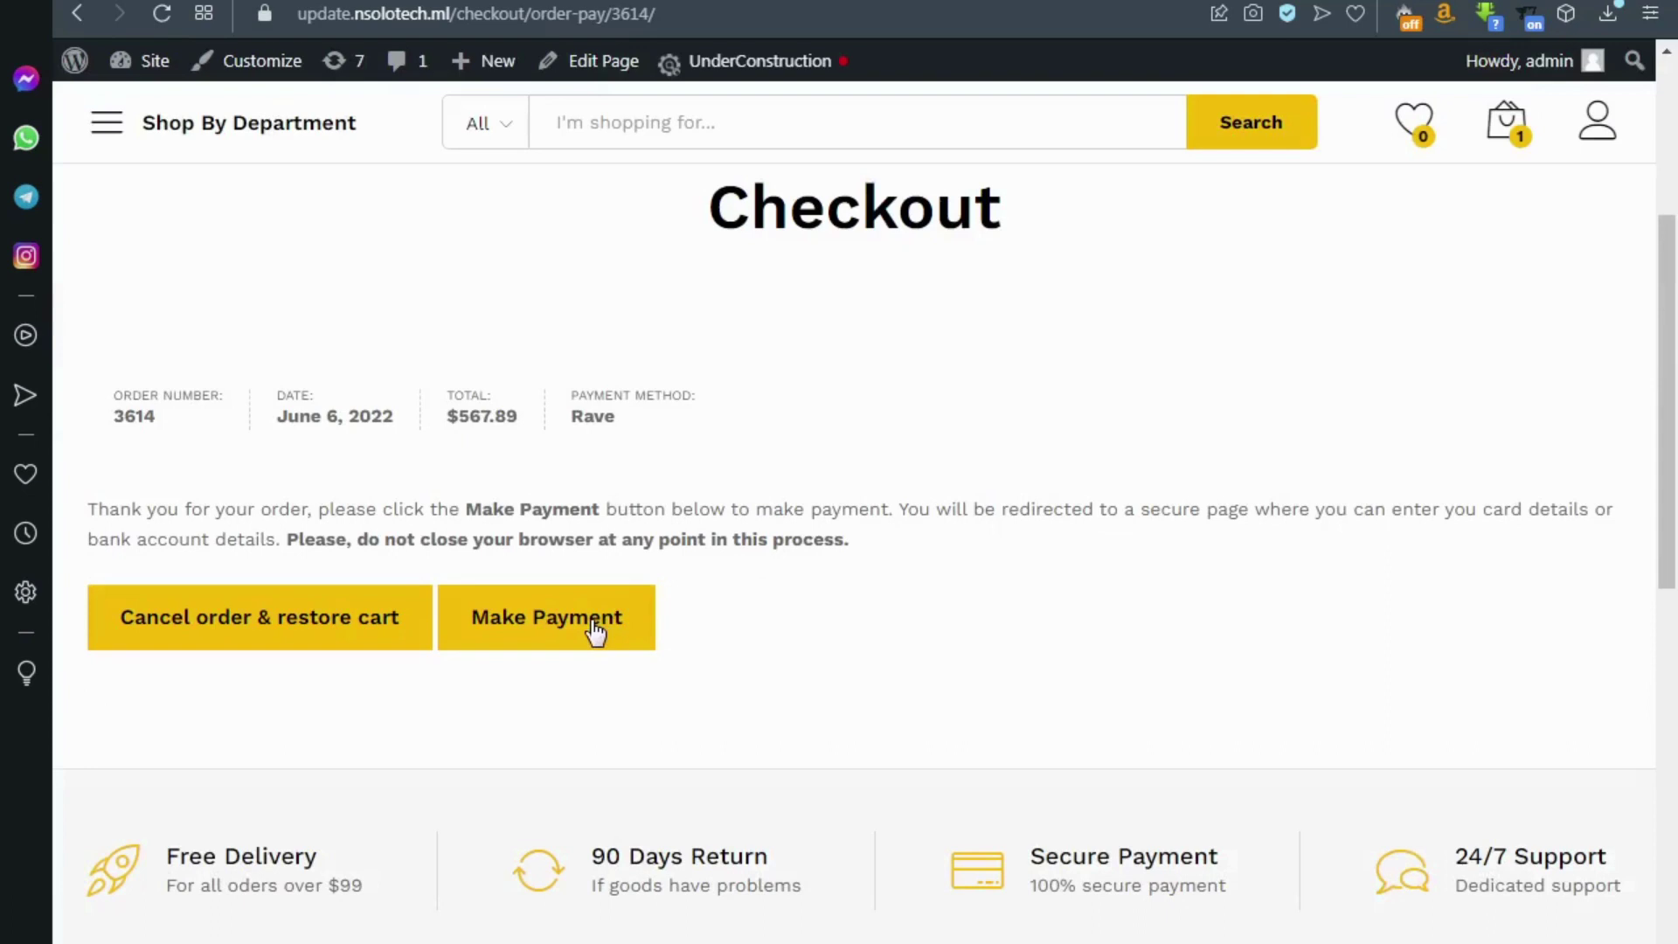
left_click(595, 631)
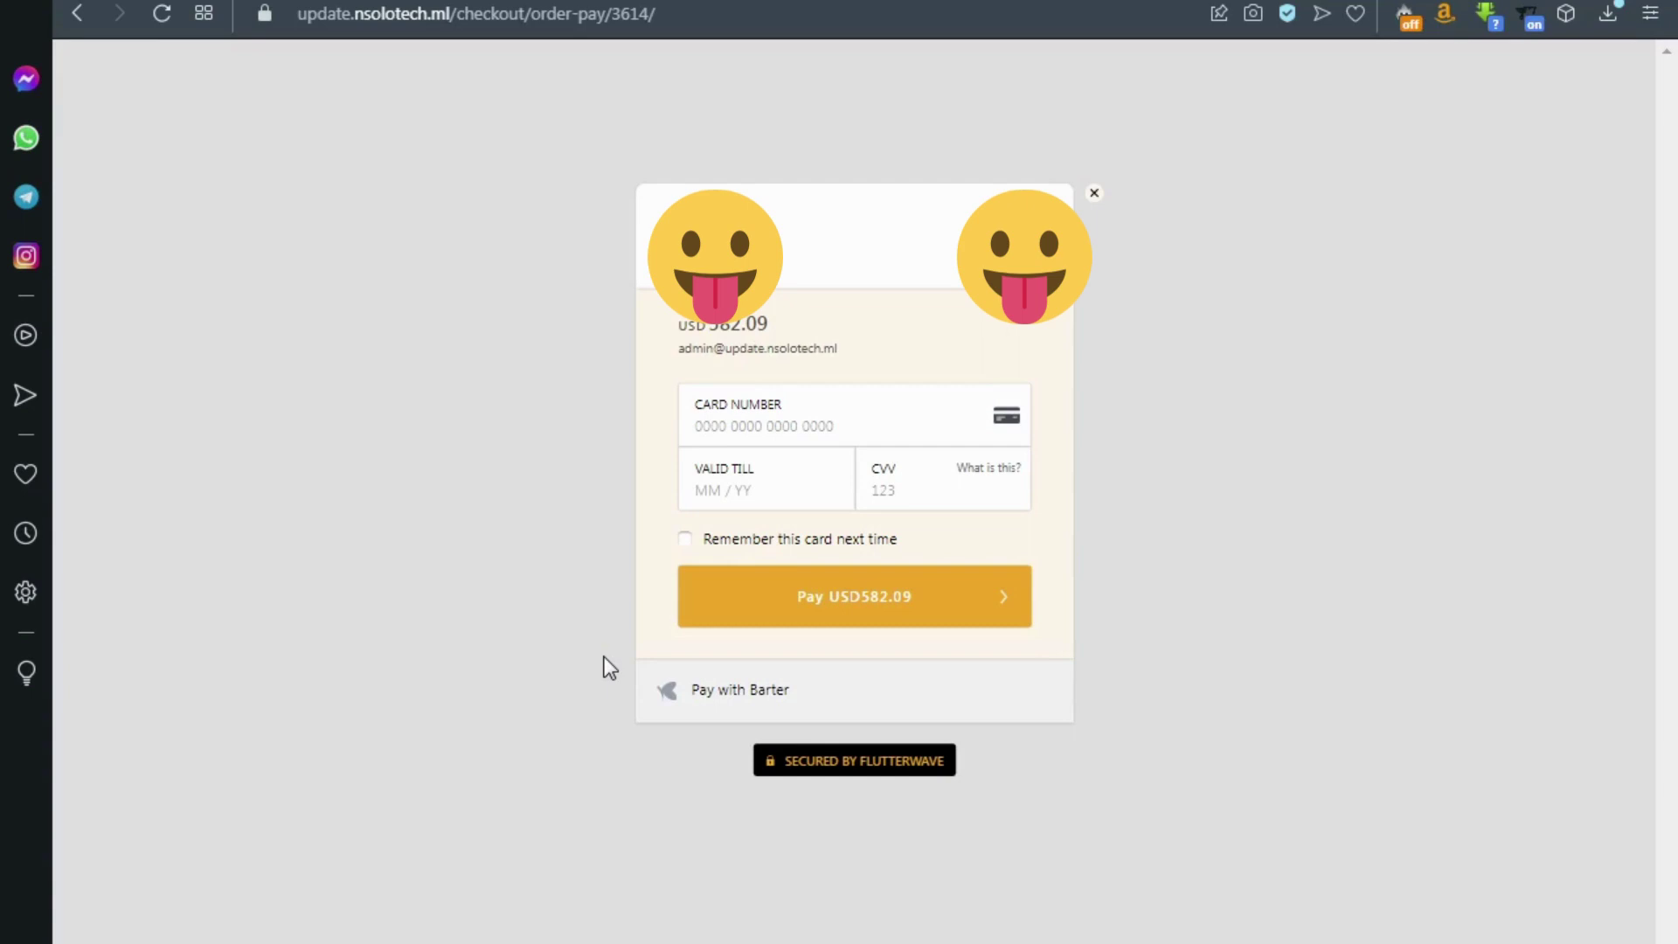
Switch the payment to Barter and scroll down through the Flutterwave homepage
left_click(763, 693)
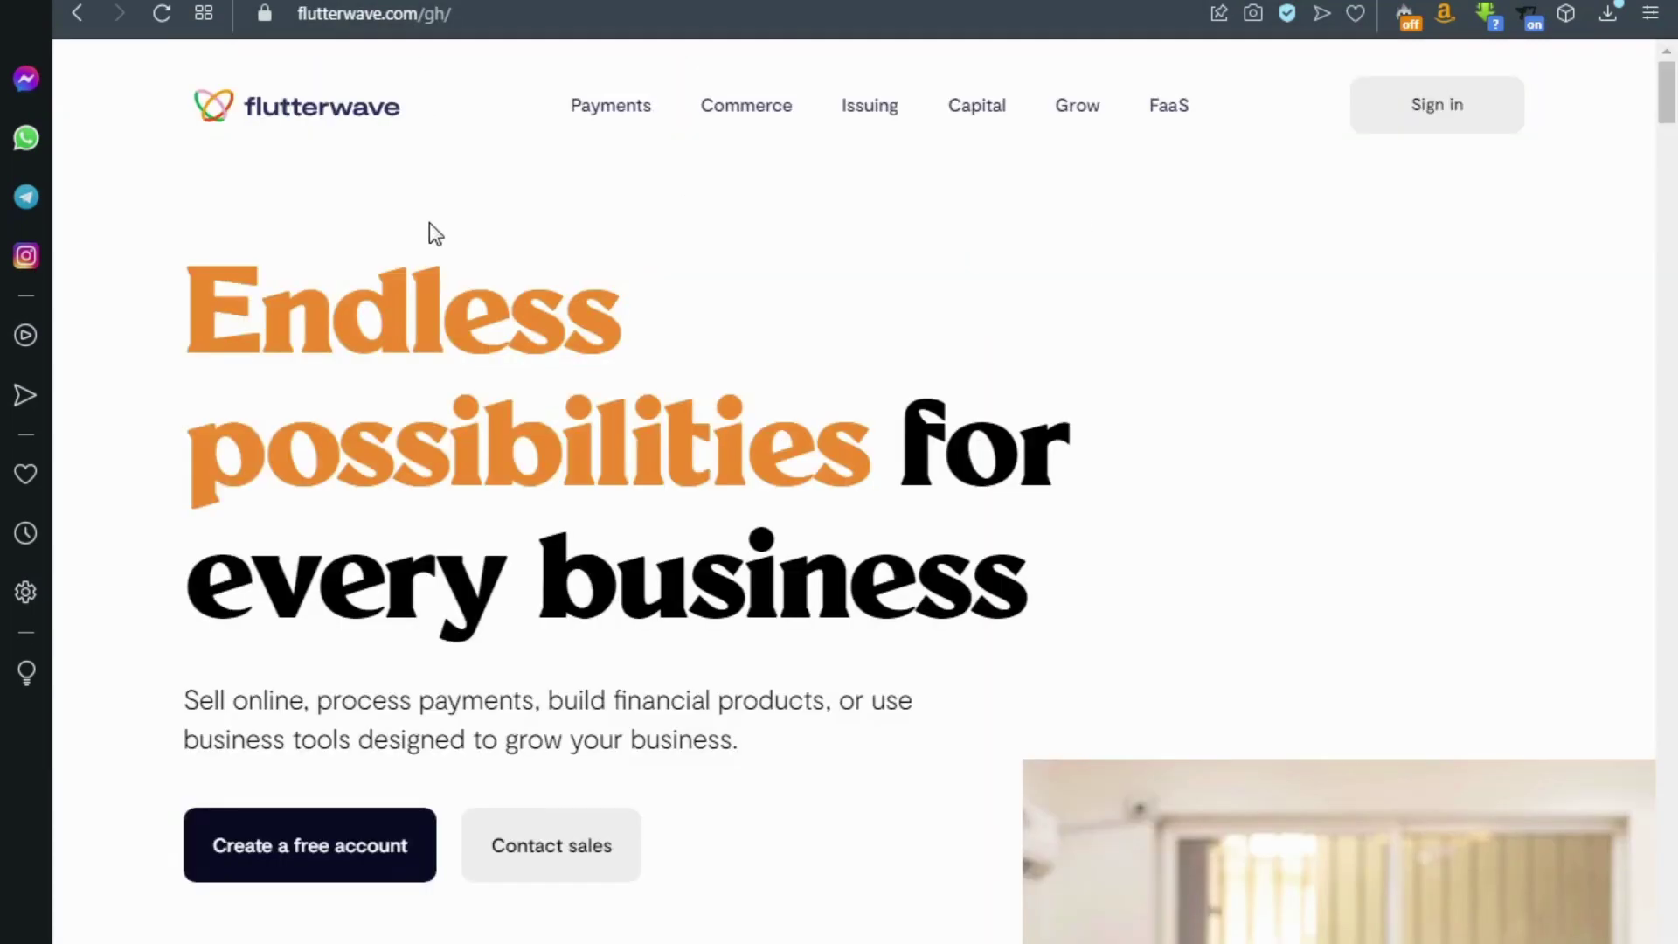
scroll(428, 222, "down", 5)
scroll(432, 222, "down", 10)
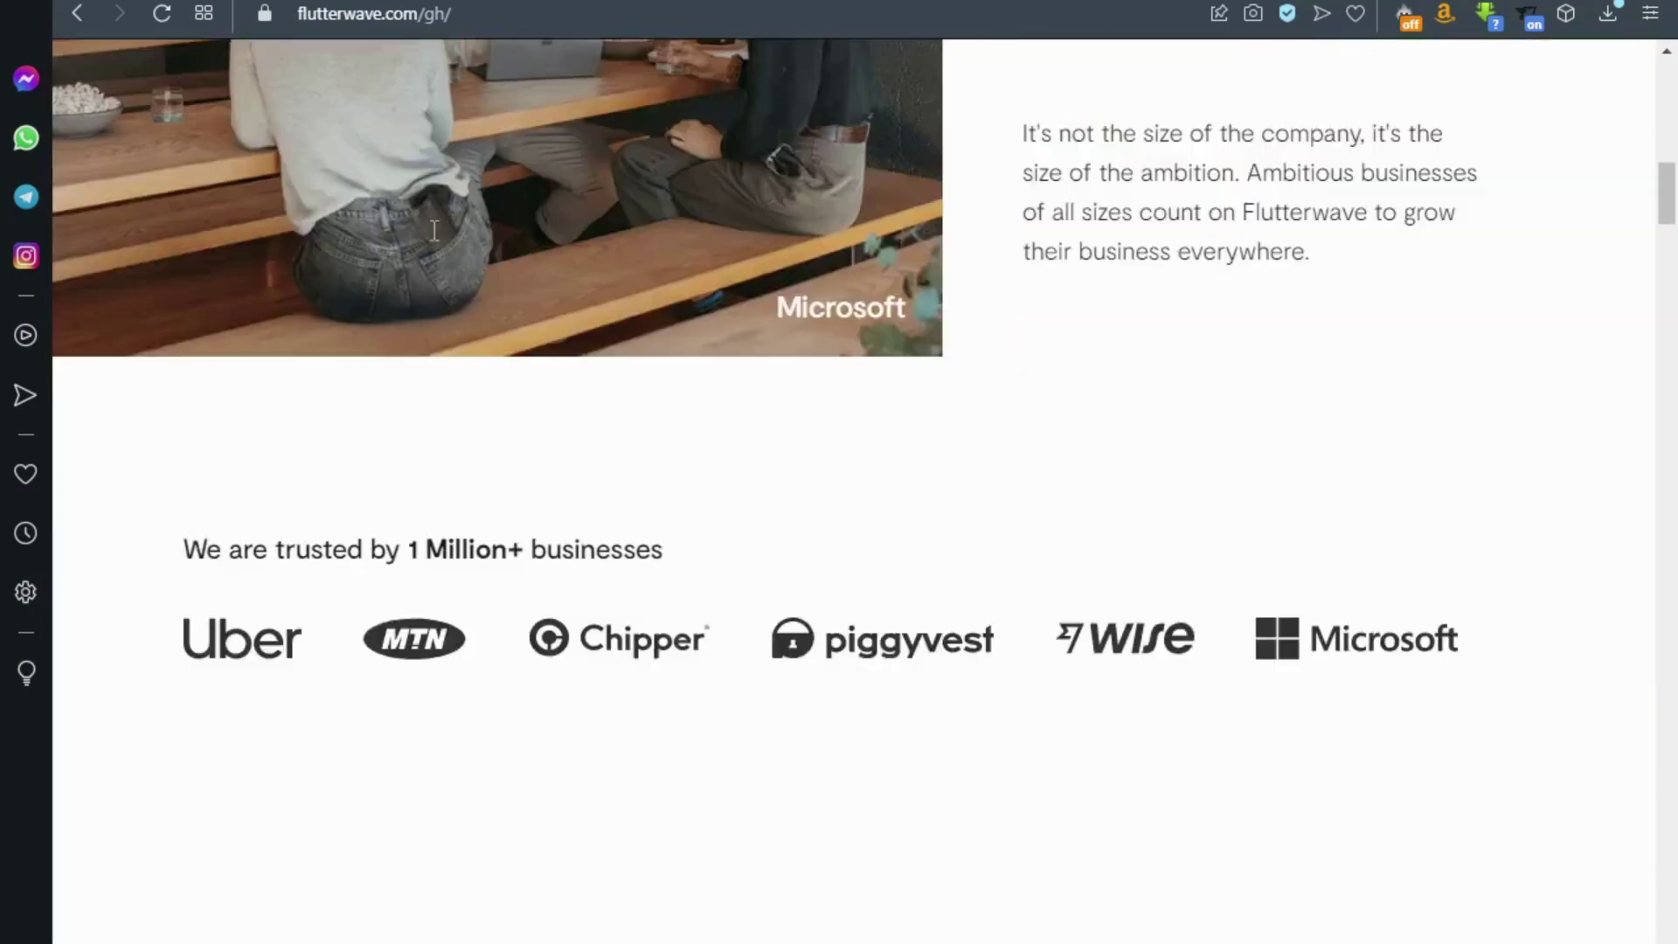
scroll(450, 292, "down", 5)
scroll(454, 304, "down", 2)
scroll(454, 304, "down", 10)
scroll(453, 302, "down", 7)
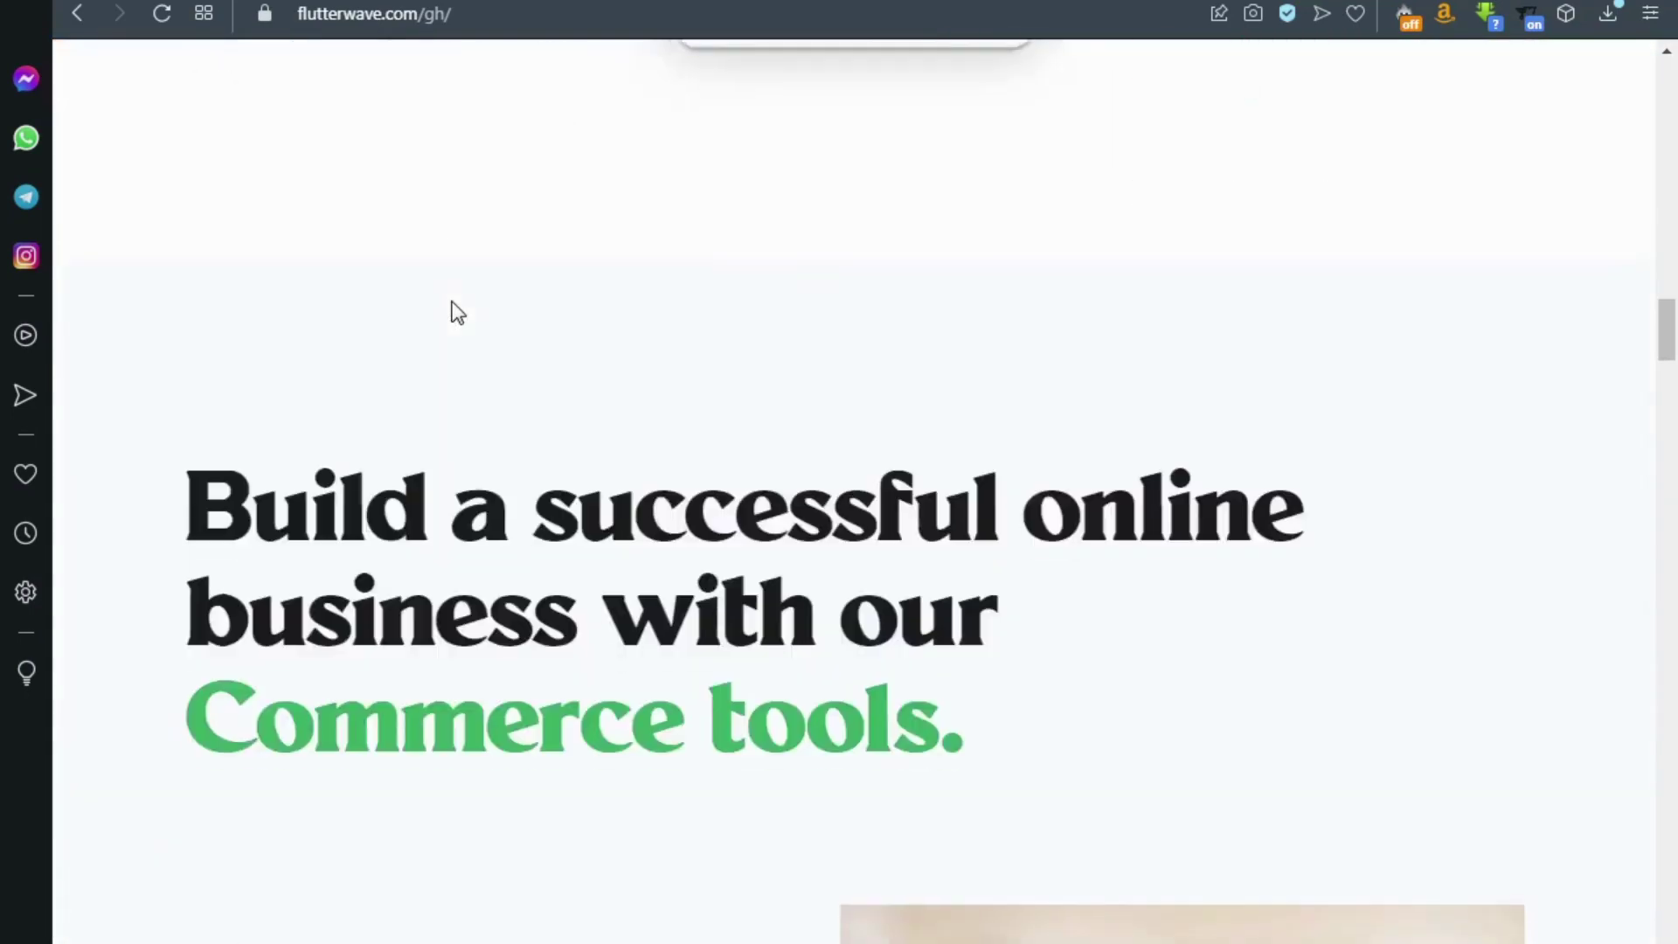
scroll(454, 303, "down", 7)
scroll(453, 302, "down", 7)
scroll(455, 306, "down", 7)
scroll(455, 307, "down", 12)
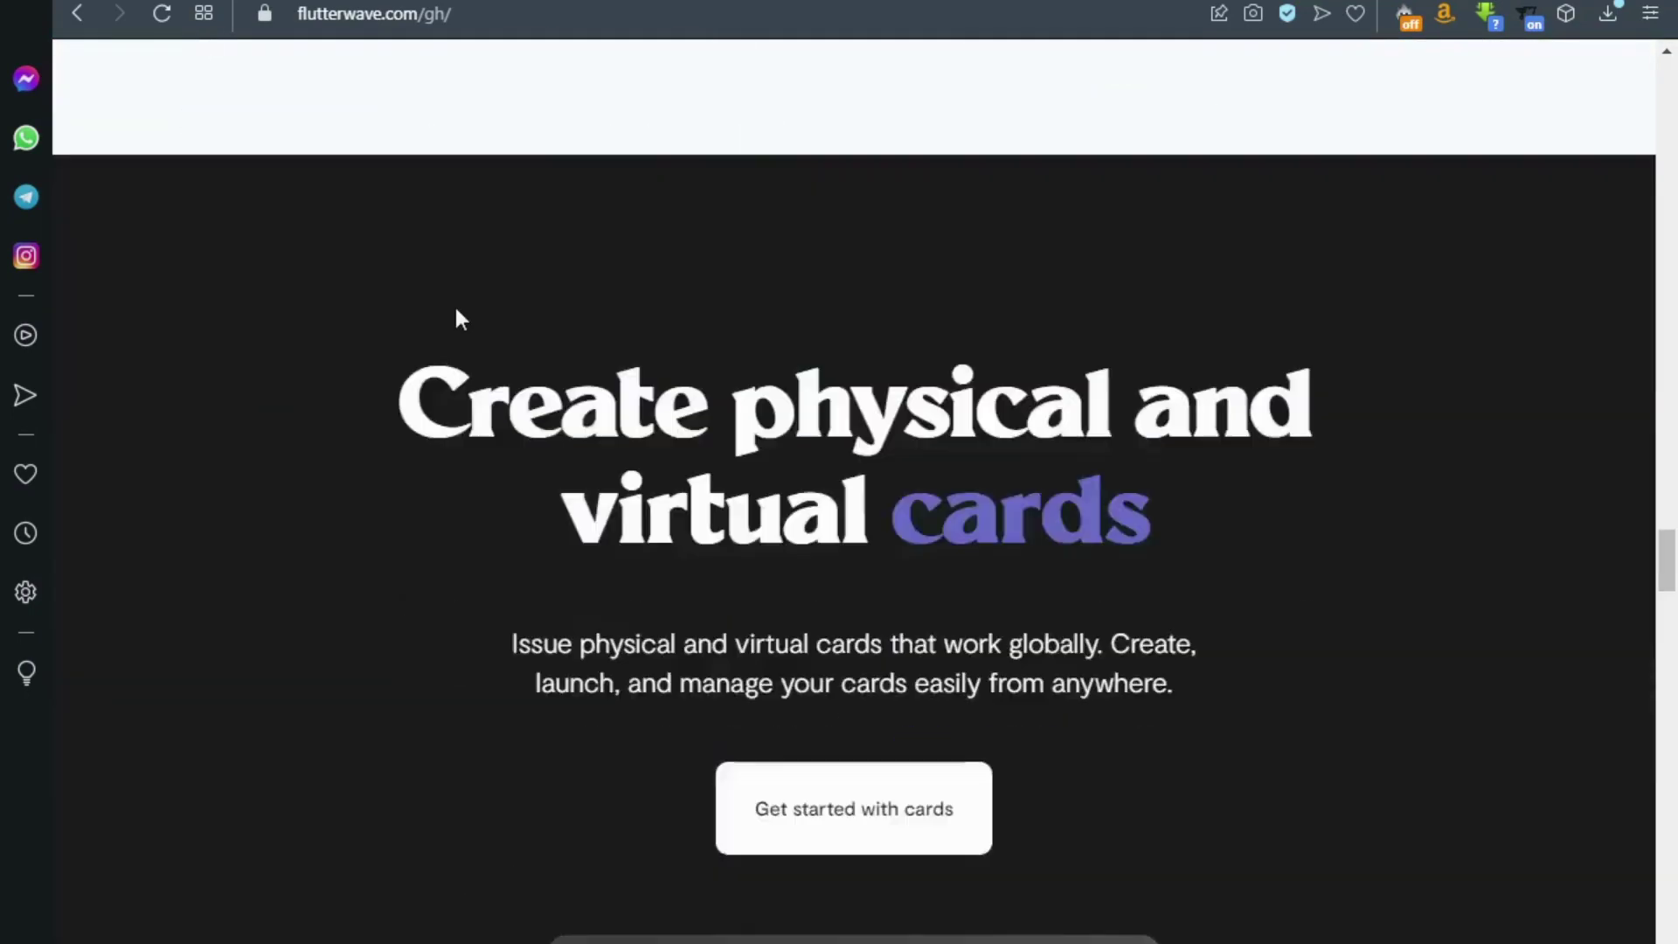
Scroll back up to the top of the Flutterwave homepage
scroll(457, 318, "up", 5)
scroll(457, 318, "up", 13)
scroll(573, 296, "up", 6)
scroll(893, 255, "up", 10)
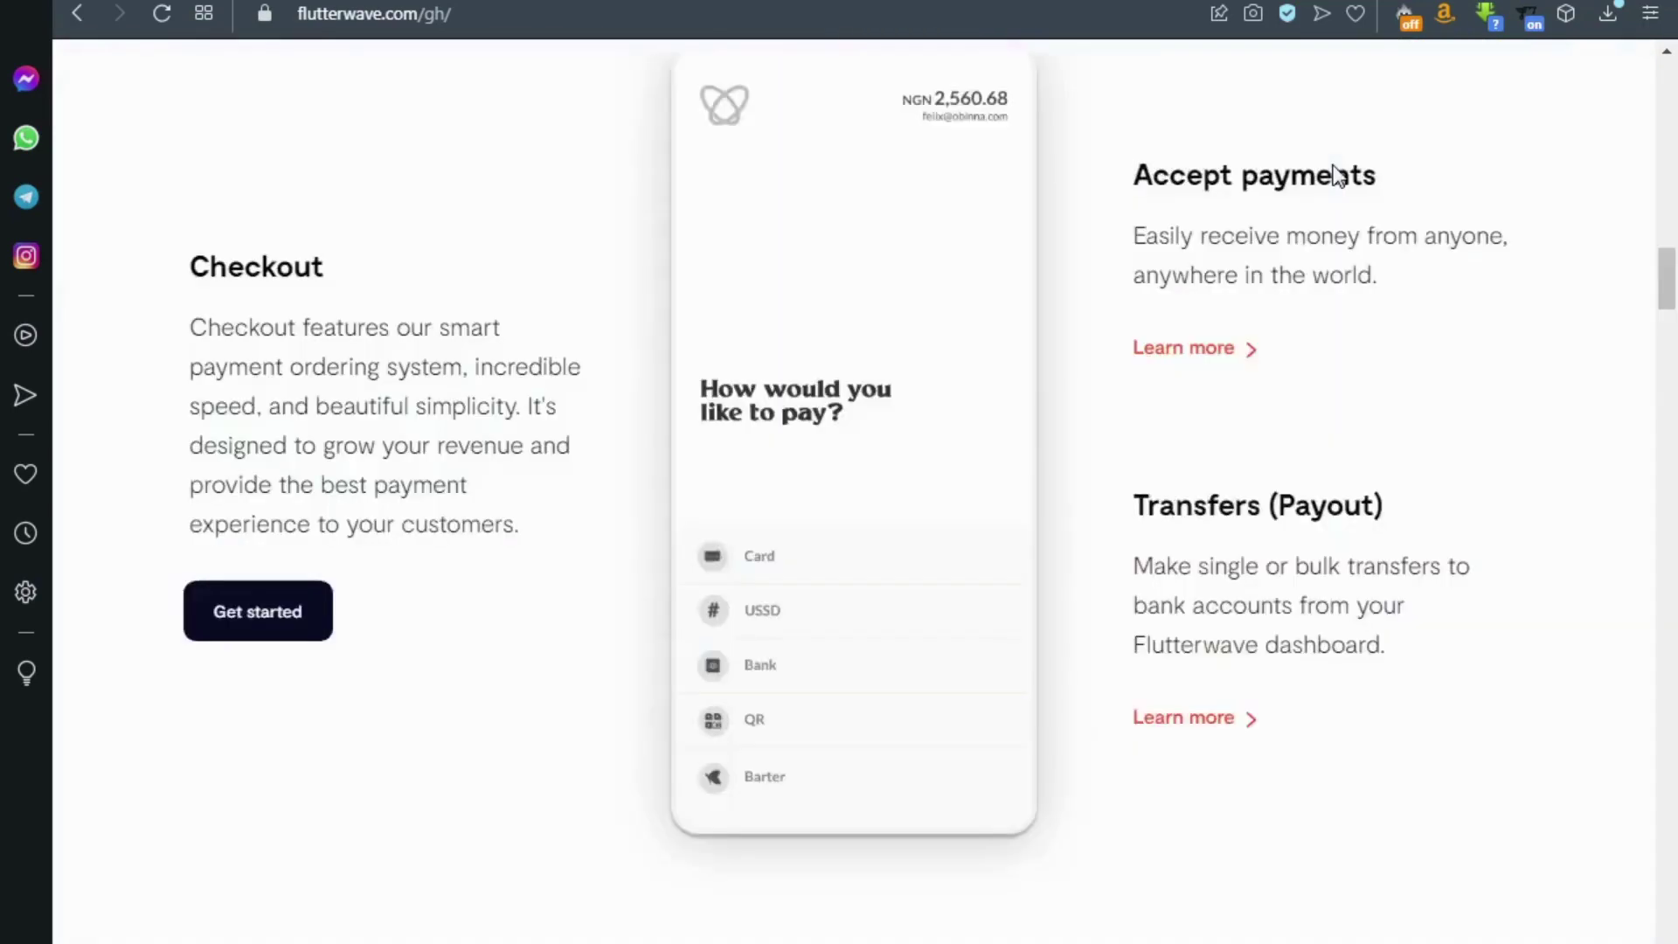
scroll(1137, 201, "up", 5)
scroll(1372, 149, "up", 8)
scroll(1377, 147, "up", 5)
scroll(1387, 154, "up", 3)
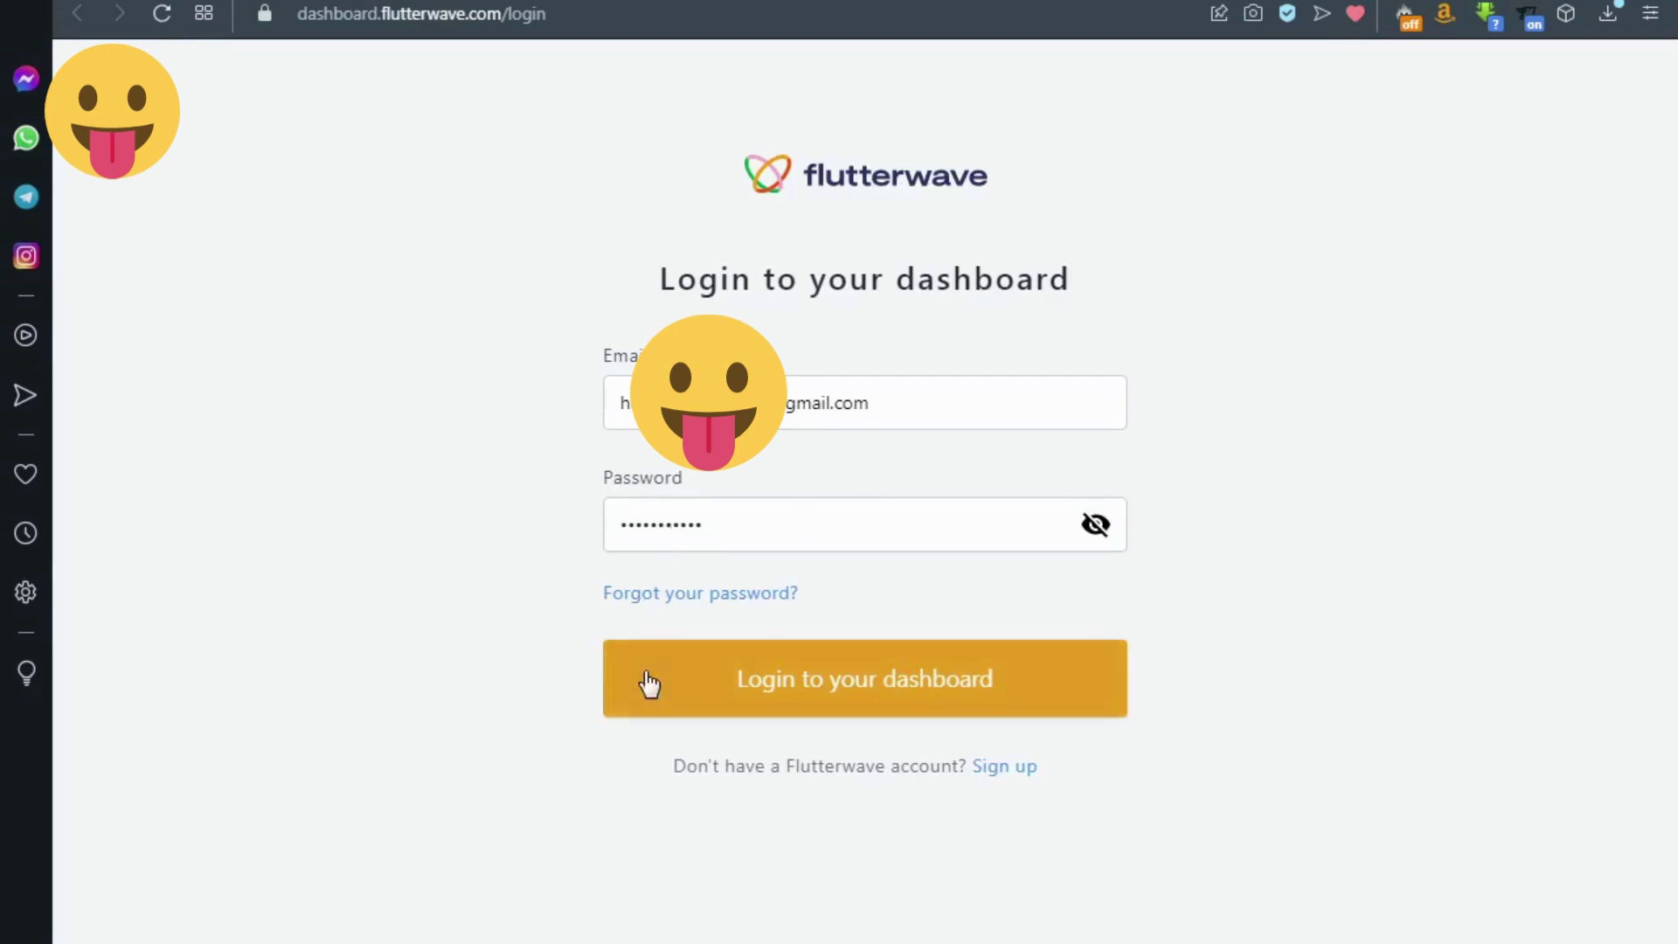
Log in to the Flutterwave merchant dashboard with the filled-in email and password
left_click(798, 701)
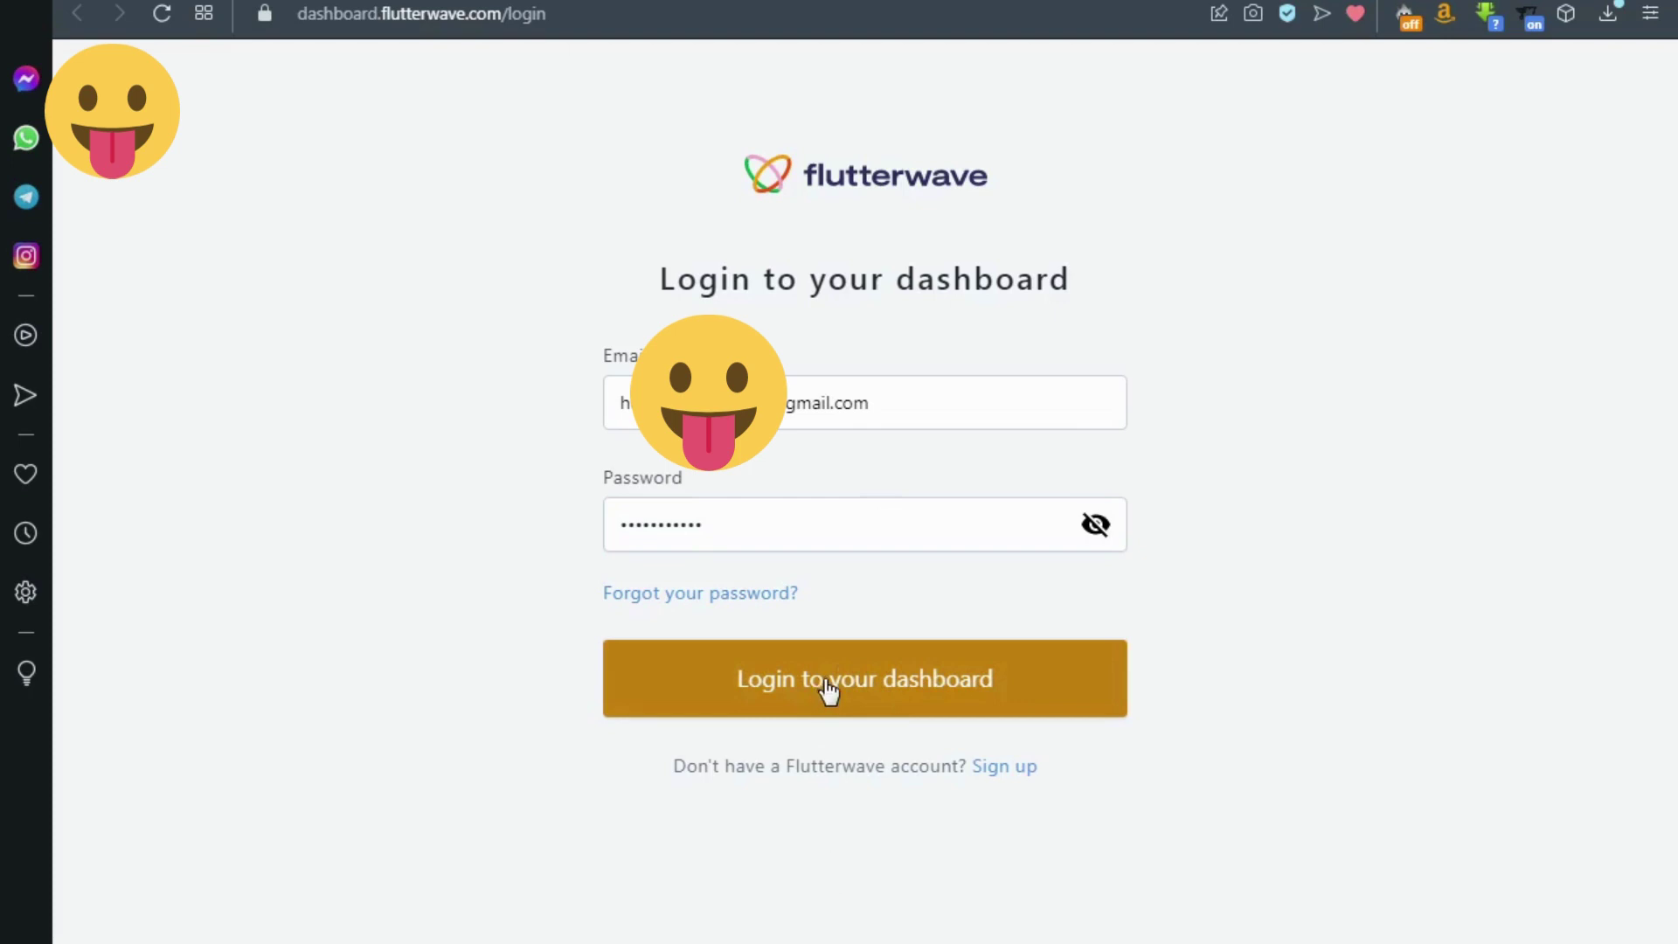
left_click(825, 681)
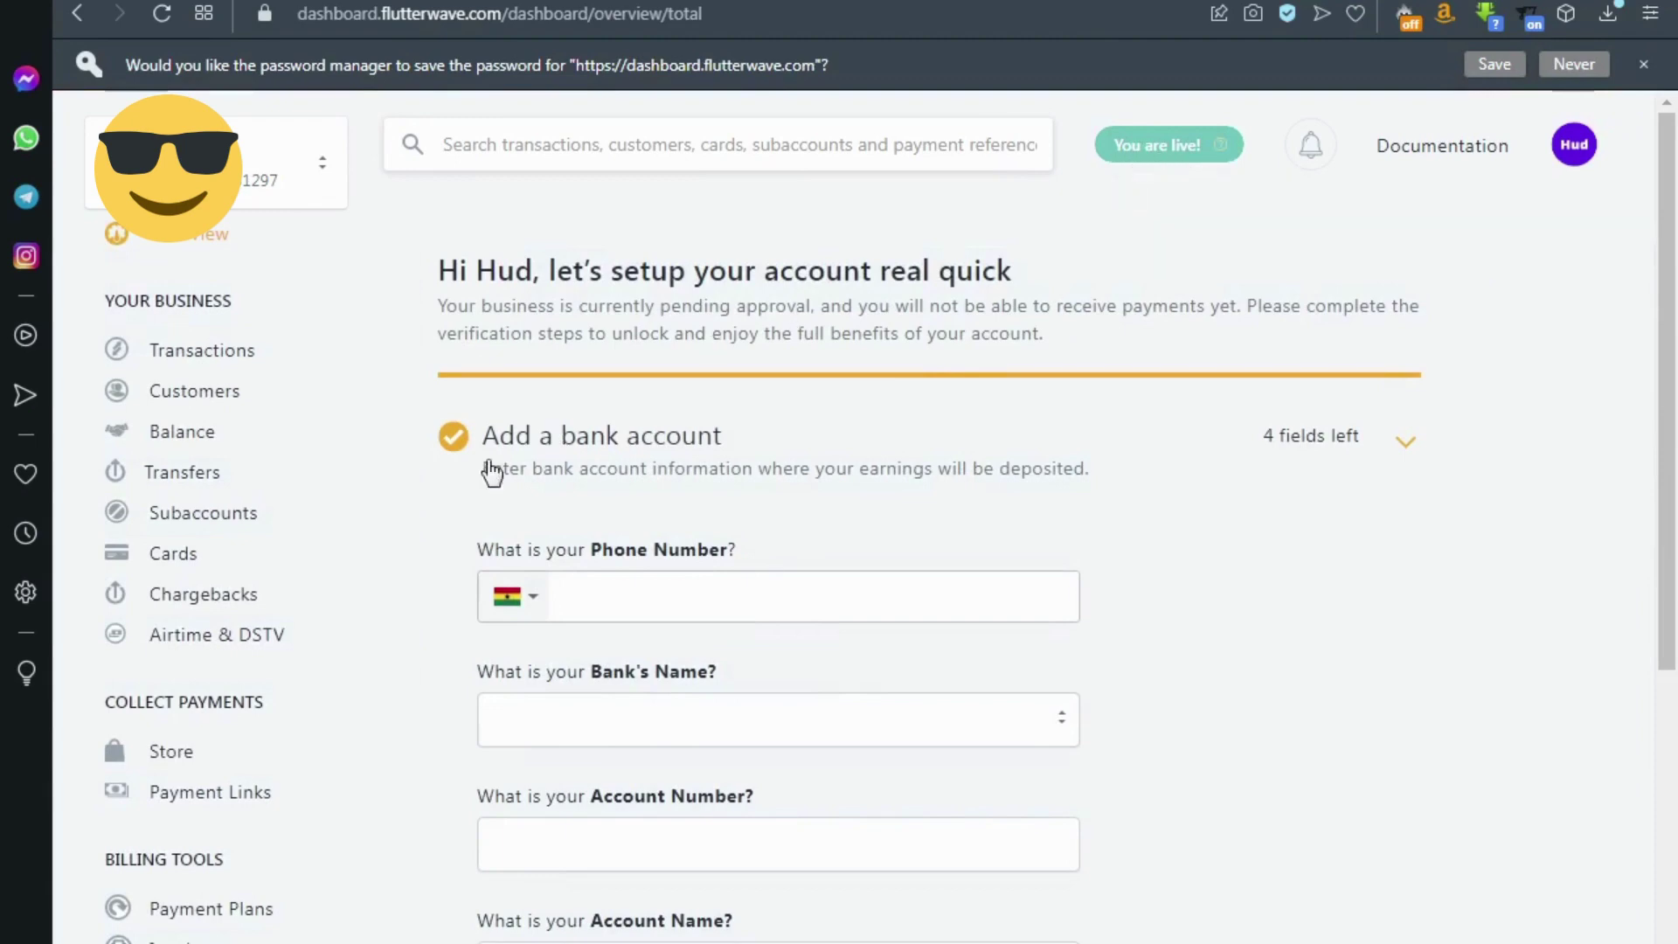
scroll(454, 516, "down", 3)
scroll(322, 645, "down", 2)
scroll(292, 713, "down", 3)
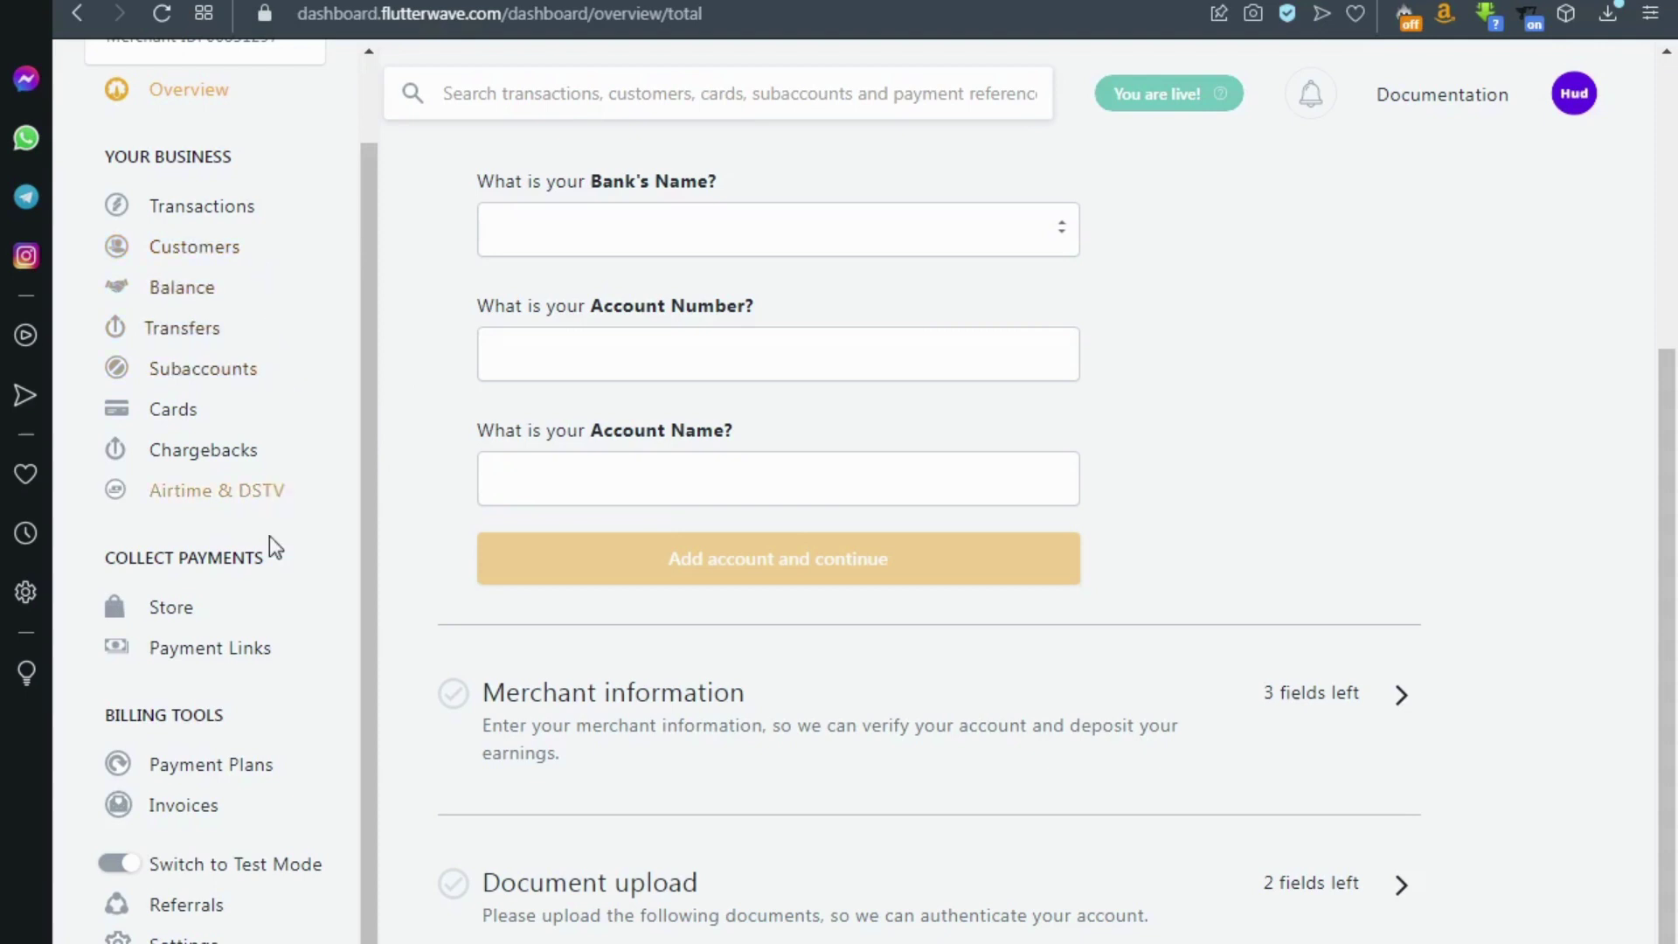
Go to Settings > API to reveal the live public, secret and encryption keys
left_click(184, 938)
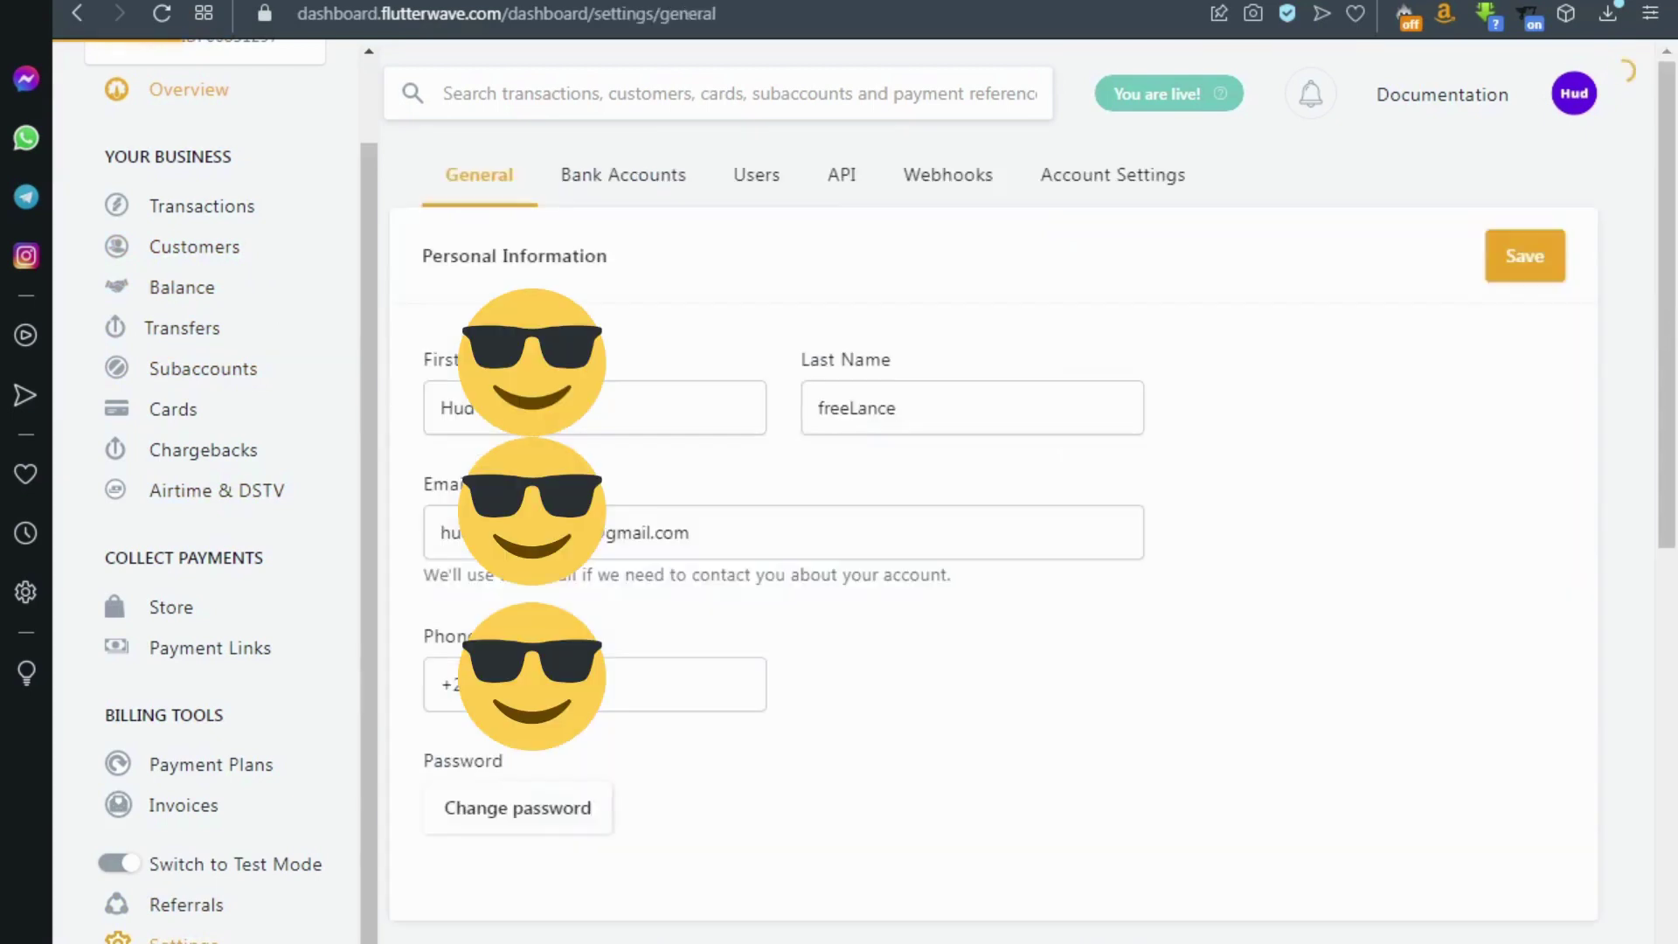
left_click(844, 179)
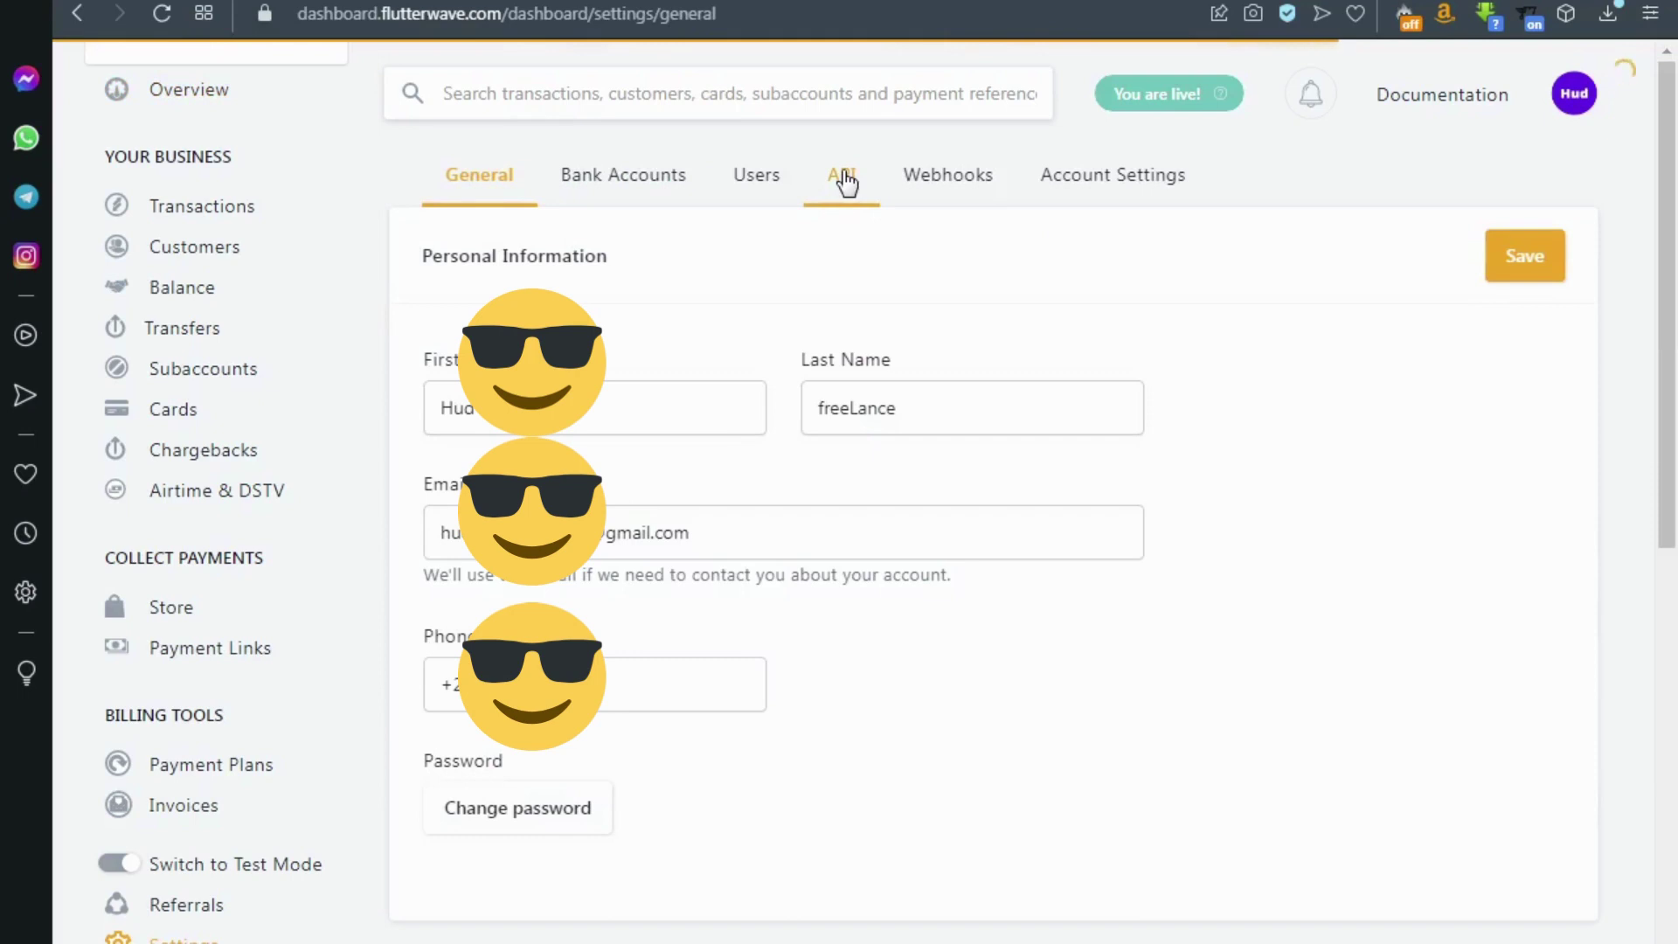
left_click(845, 186)
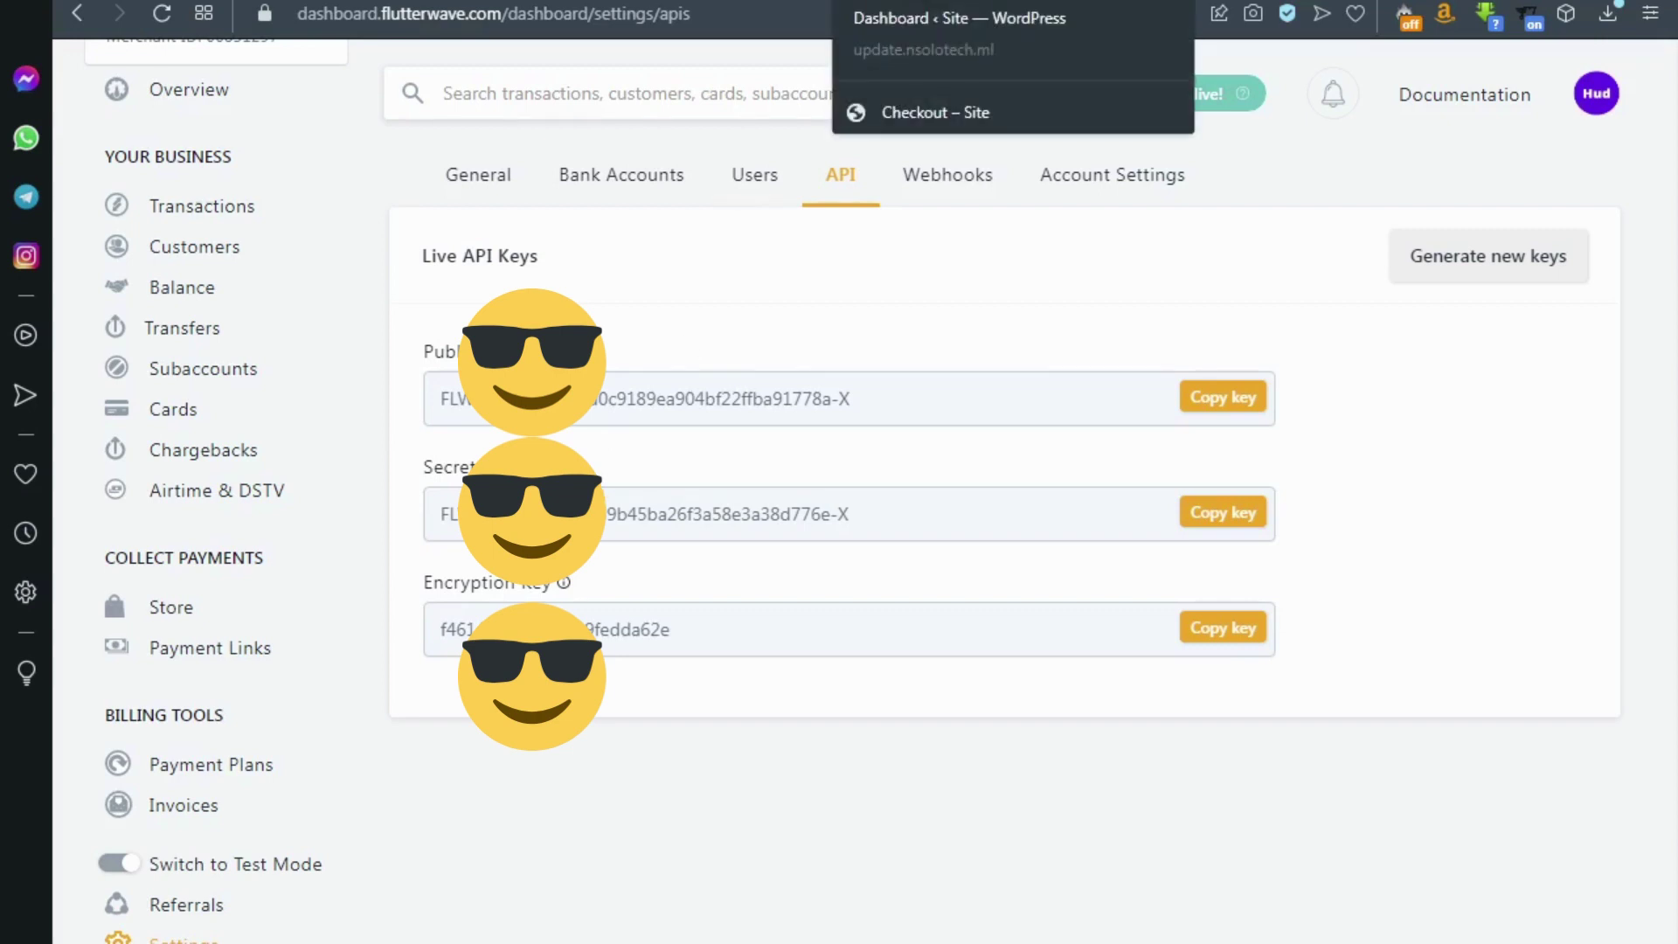
Search Plugins > Add New for 'flutterwave' and confirm Rave Woocommerce Payment Gateway is Active
left_click(1014, 3)
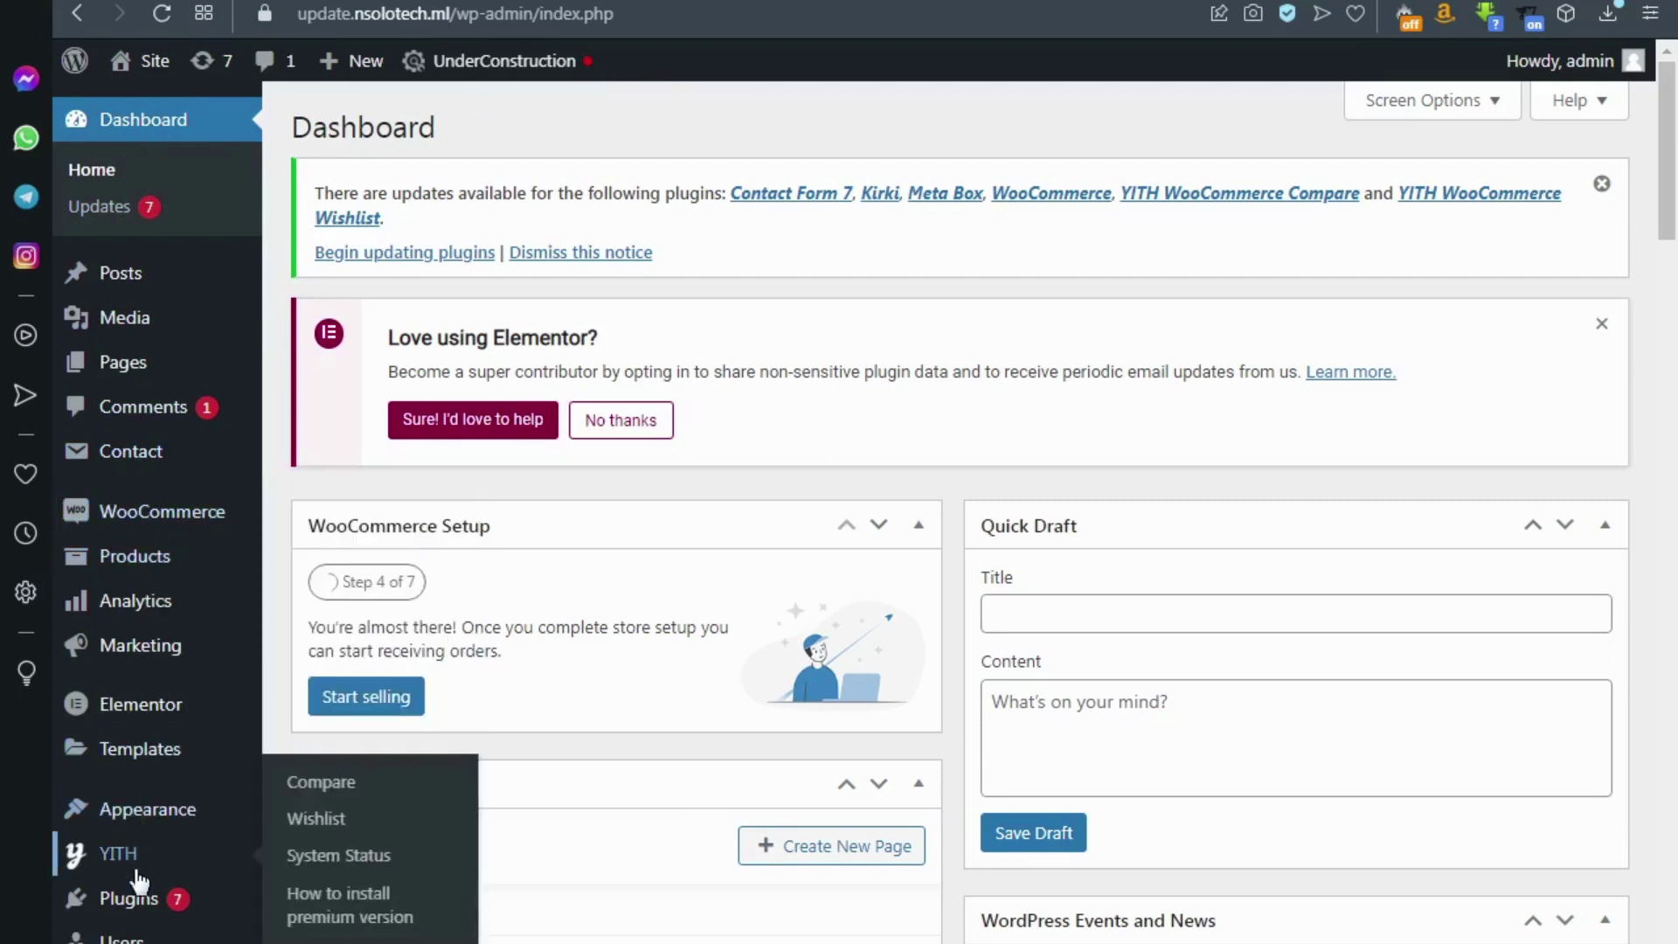
mouse_move(129, 898)
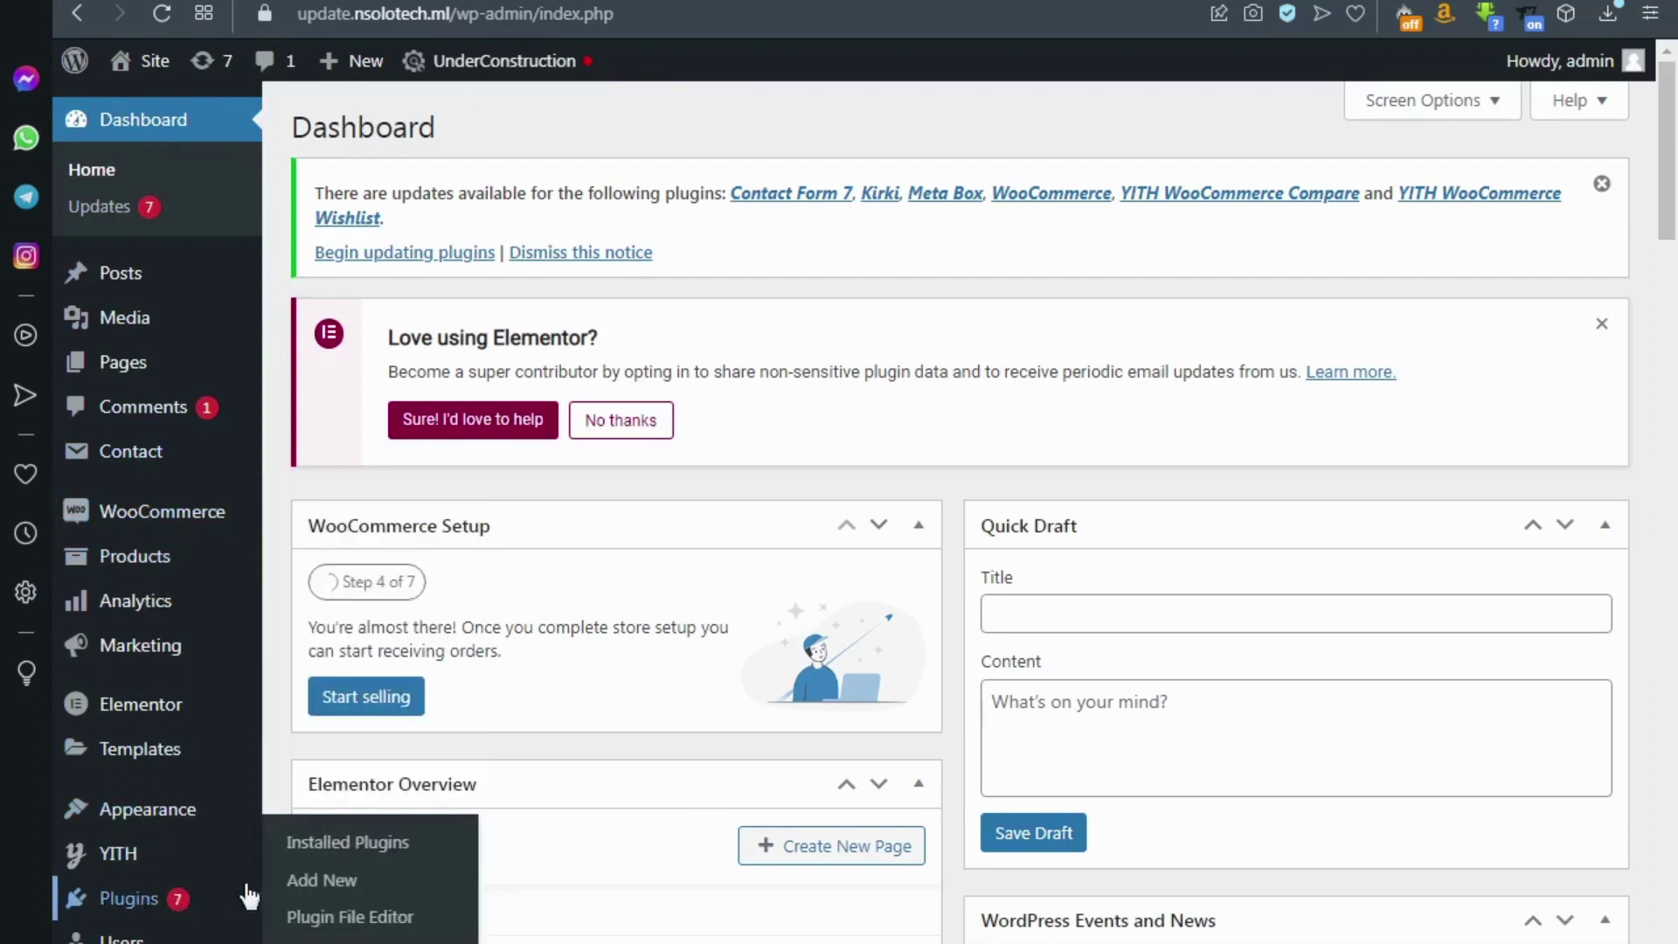
left_click(331, 881)
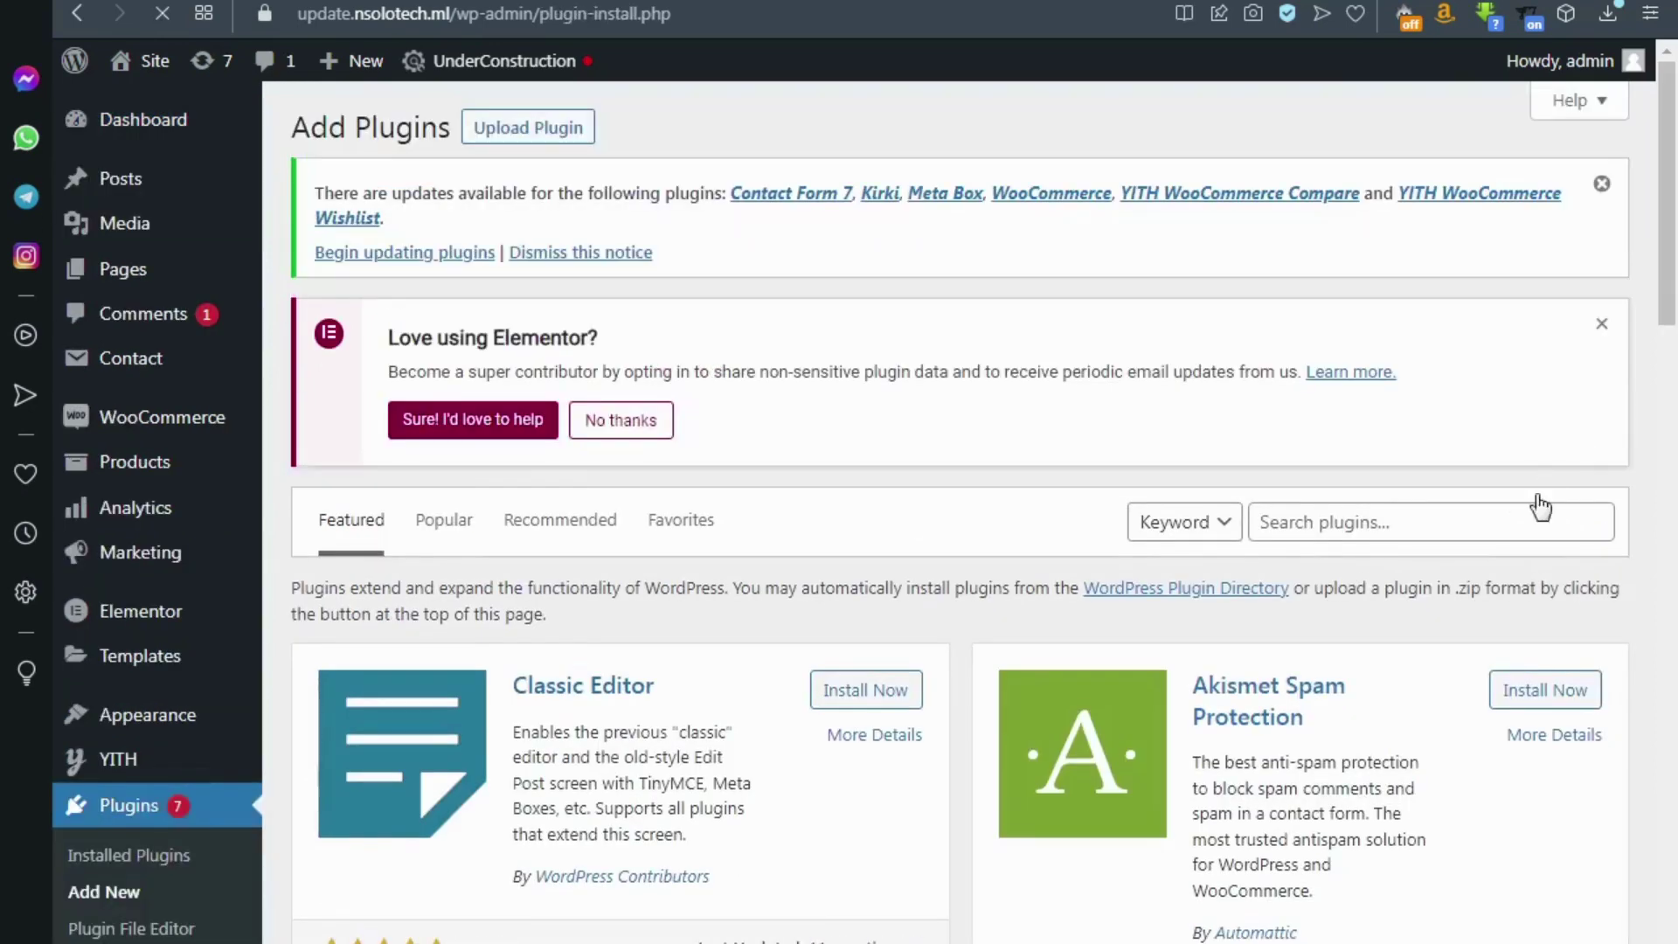
left_click(1410, 518)
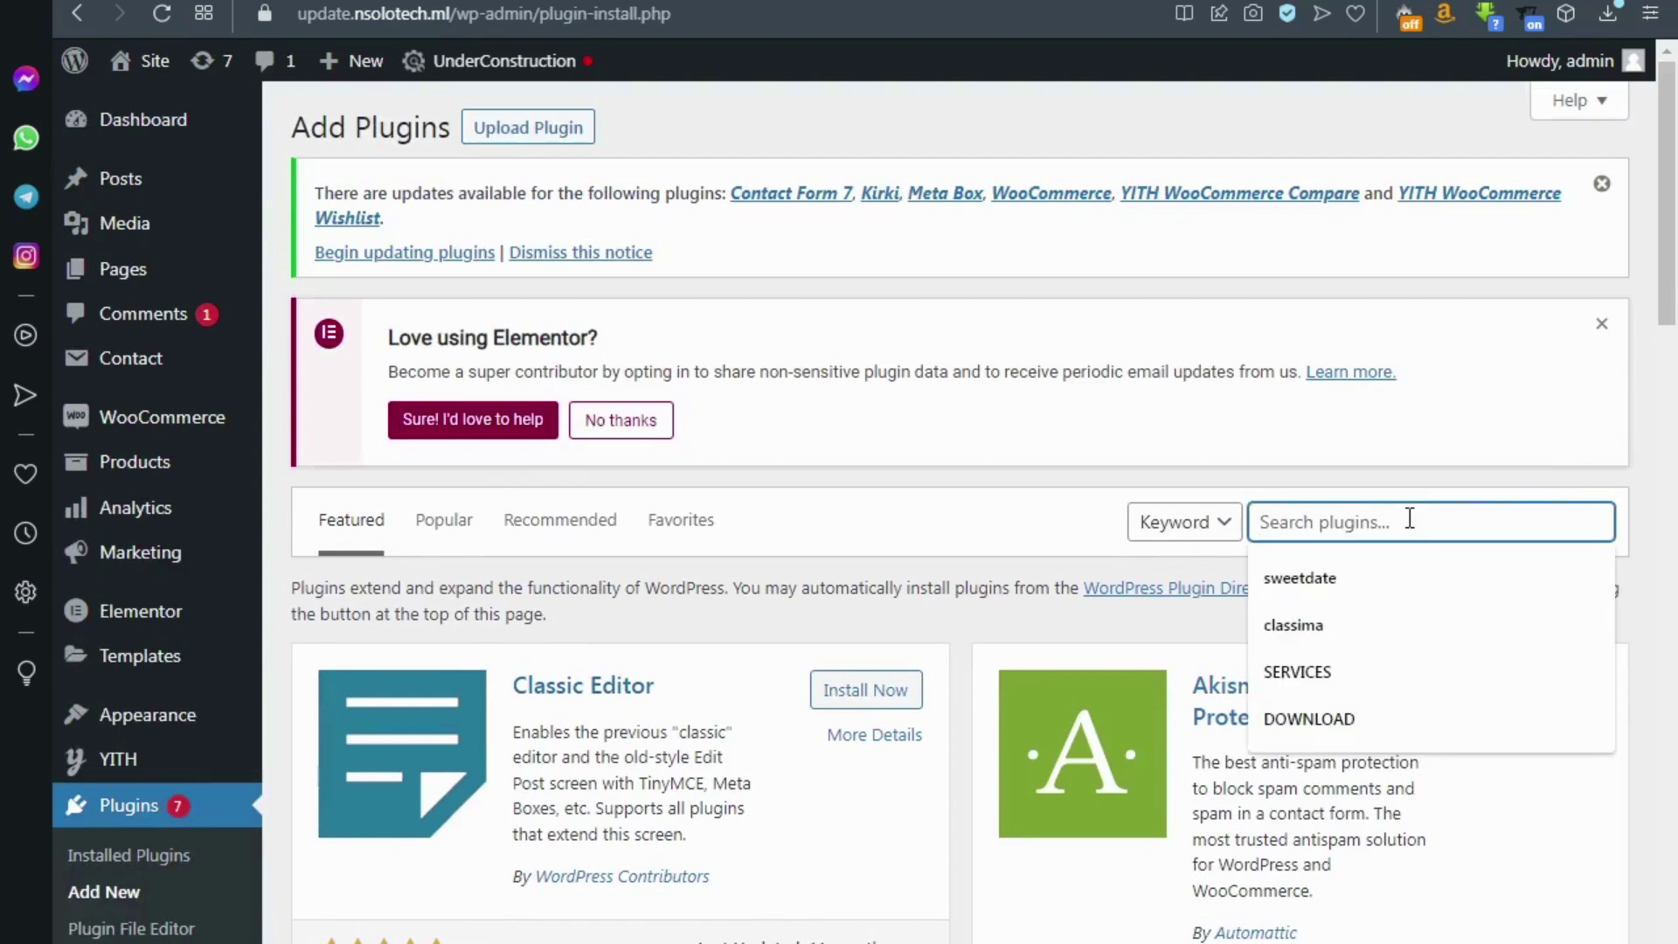
type("flutter")
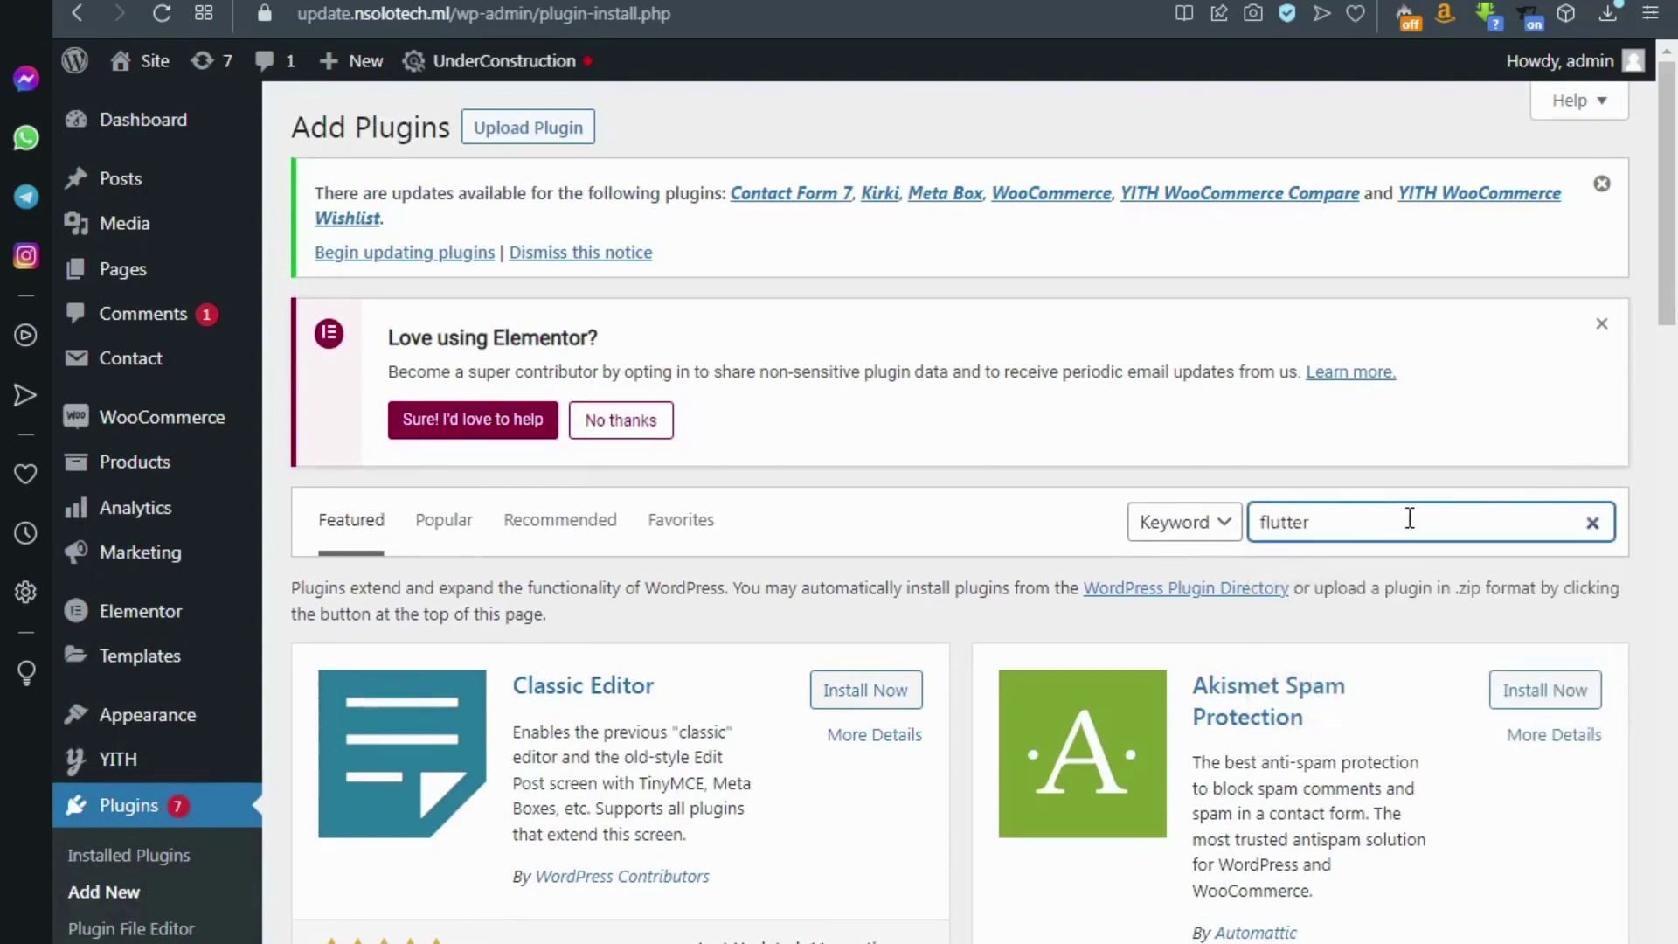
type("wave")
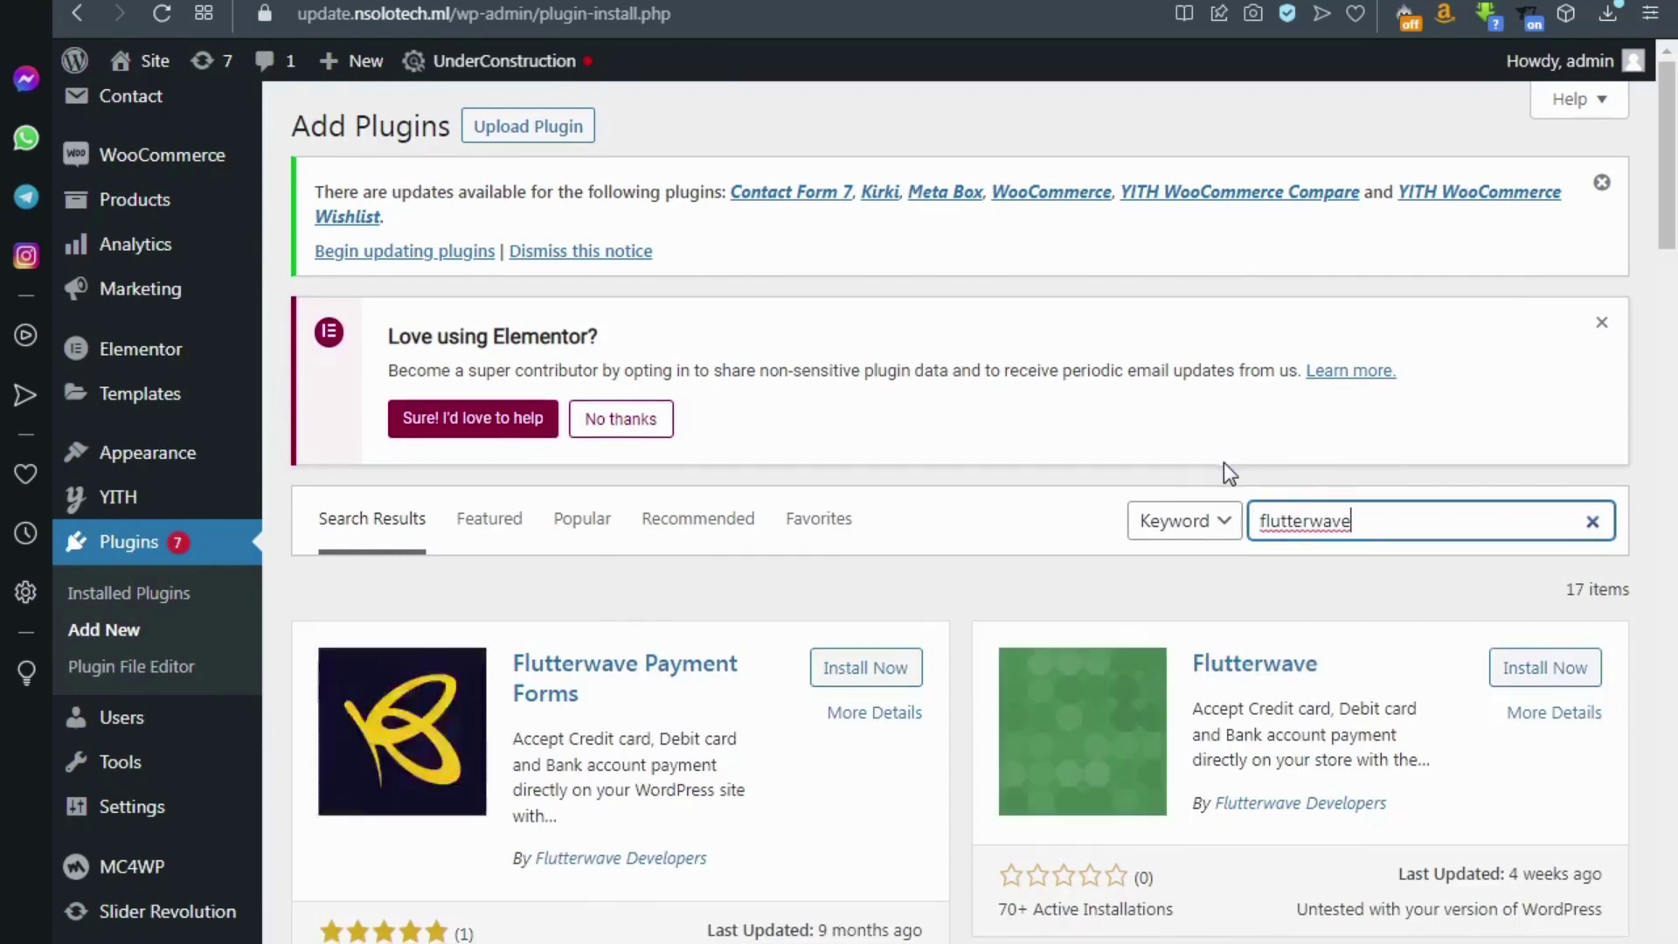
scroll(1224, 464, "down", 4)
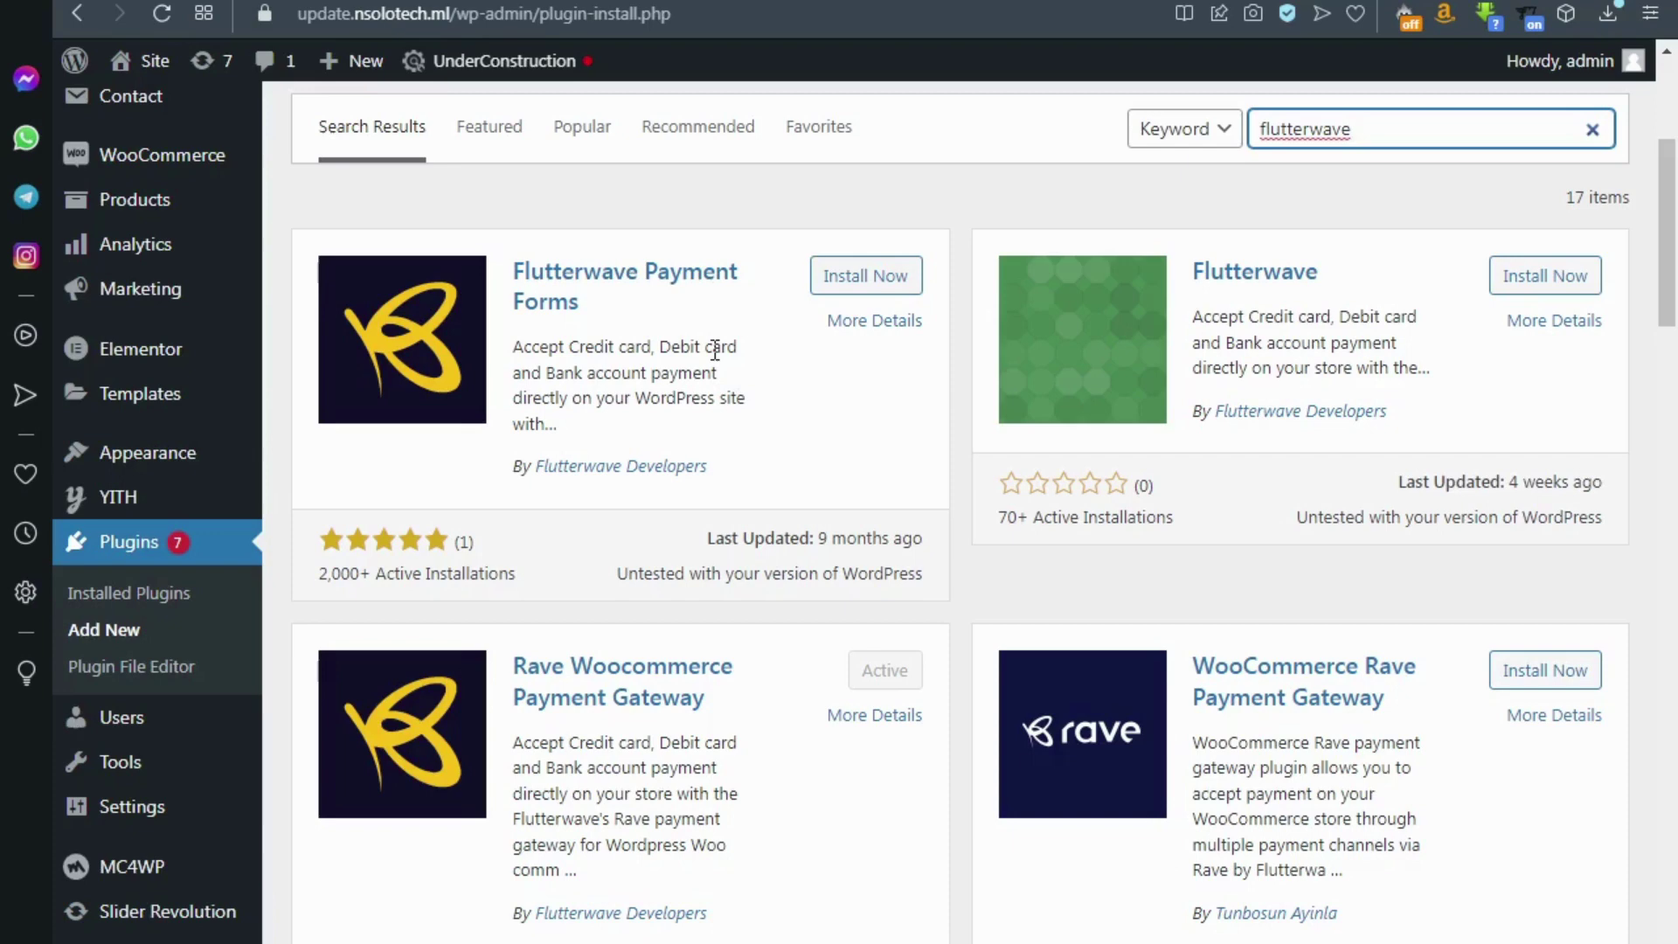
scroll(715, 349, "down", 2)
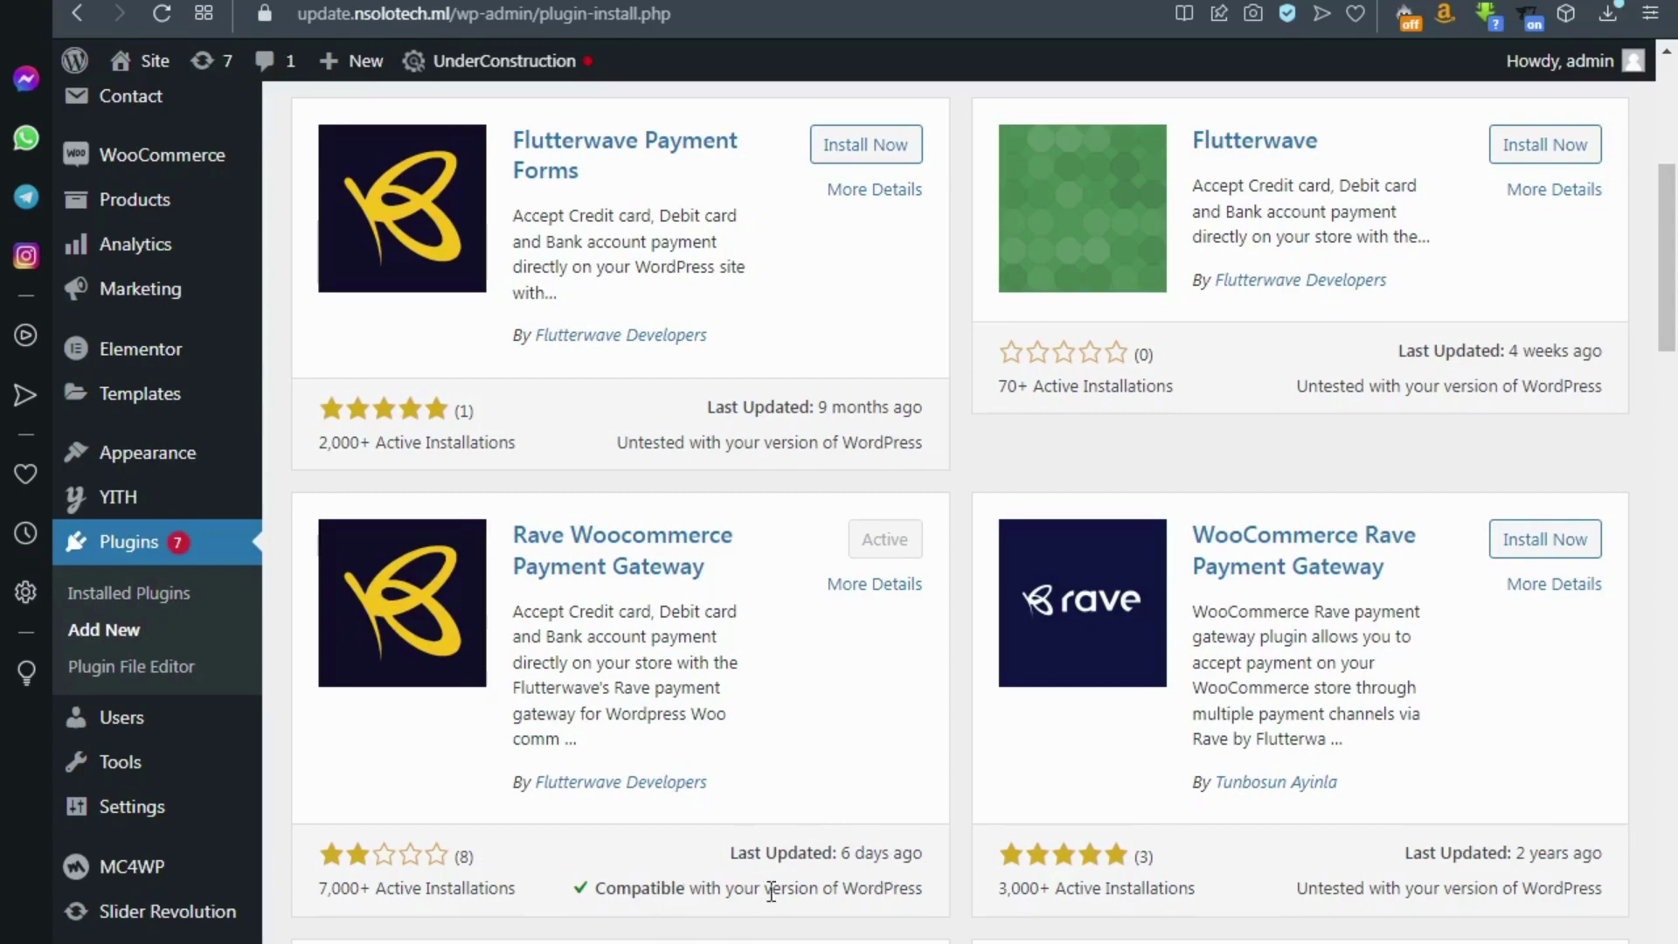
scroll(841, 878, "up", 3)
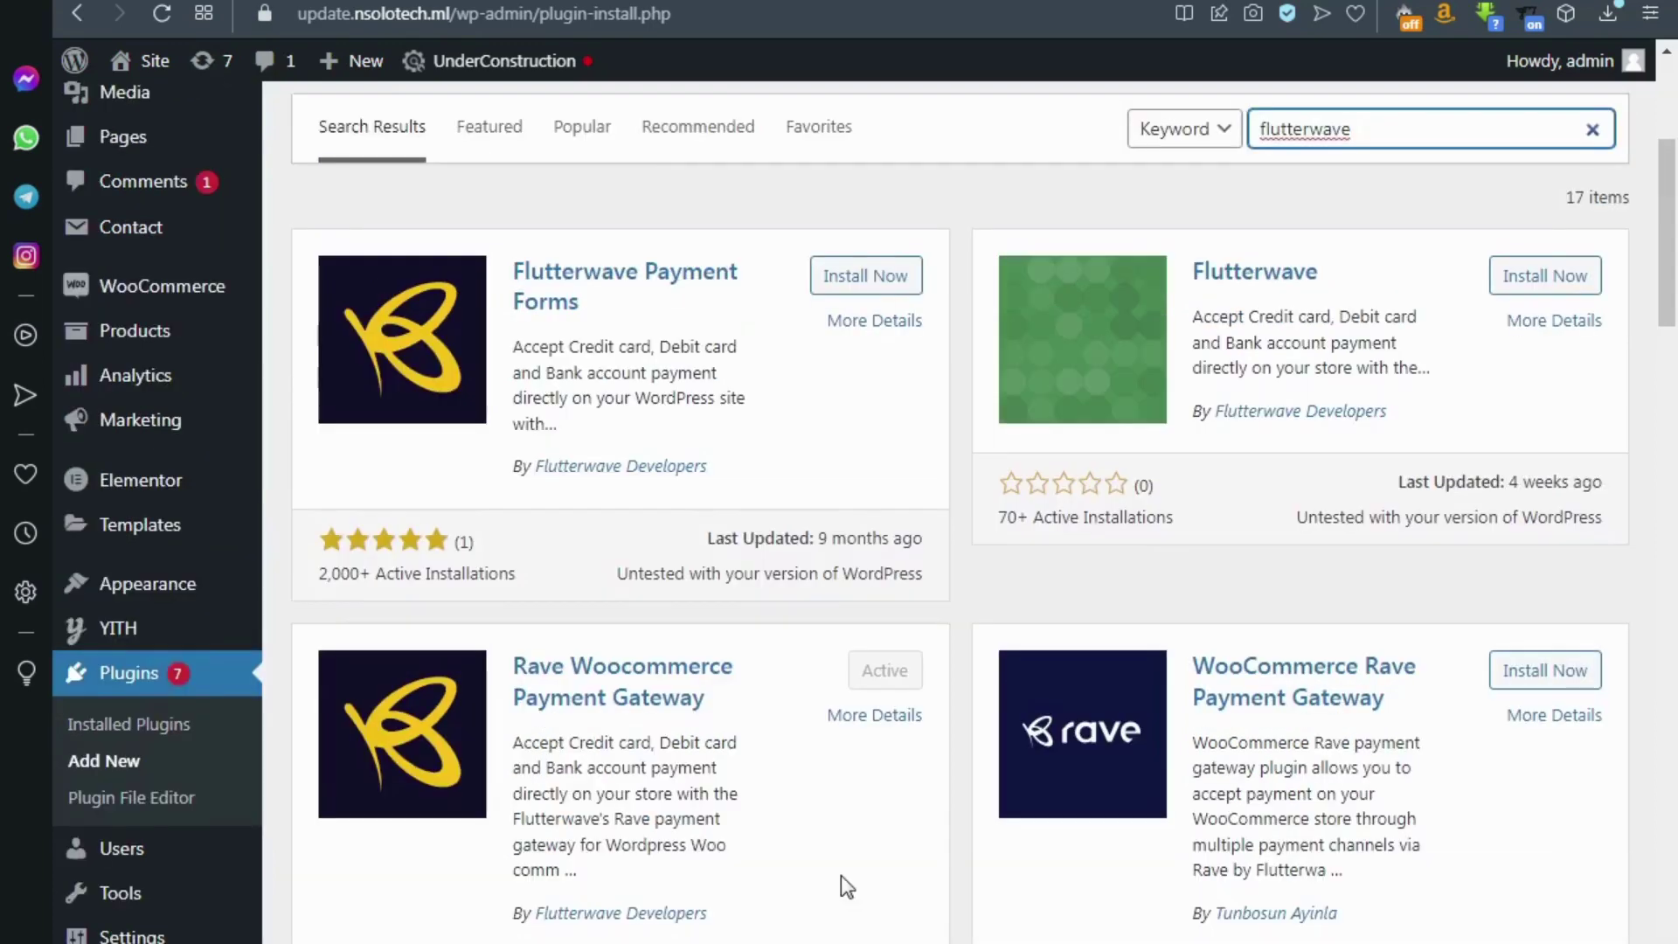
scroll(799, 570, "down", 3)
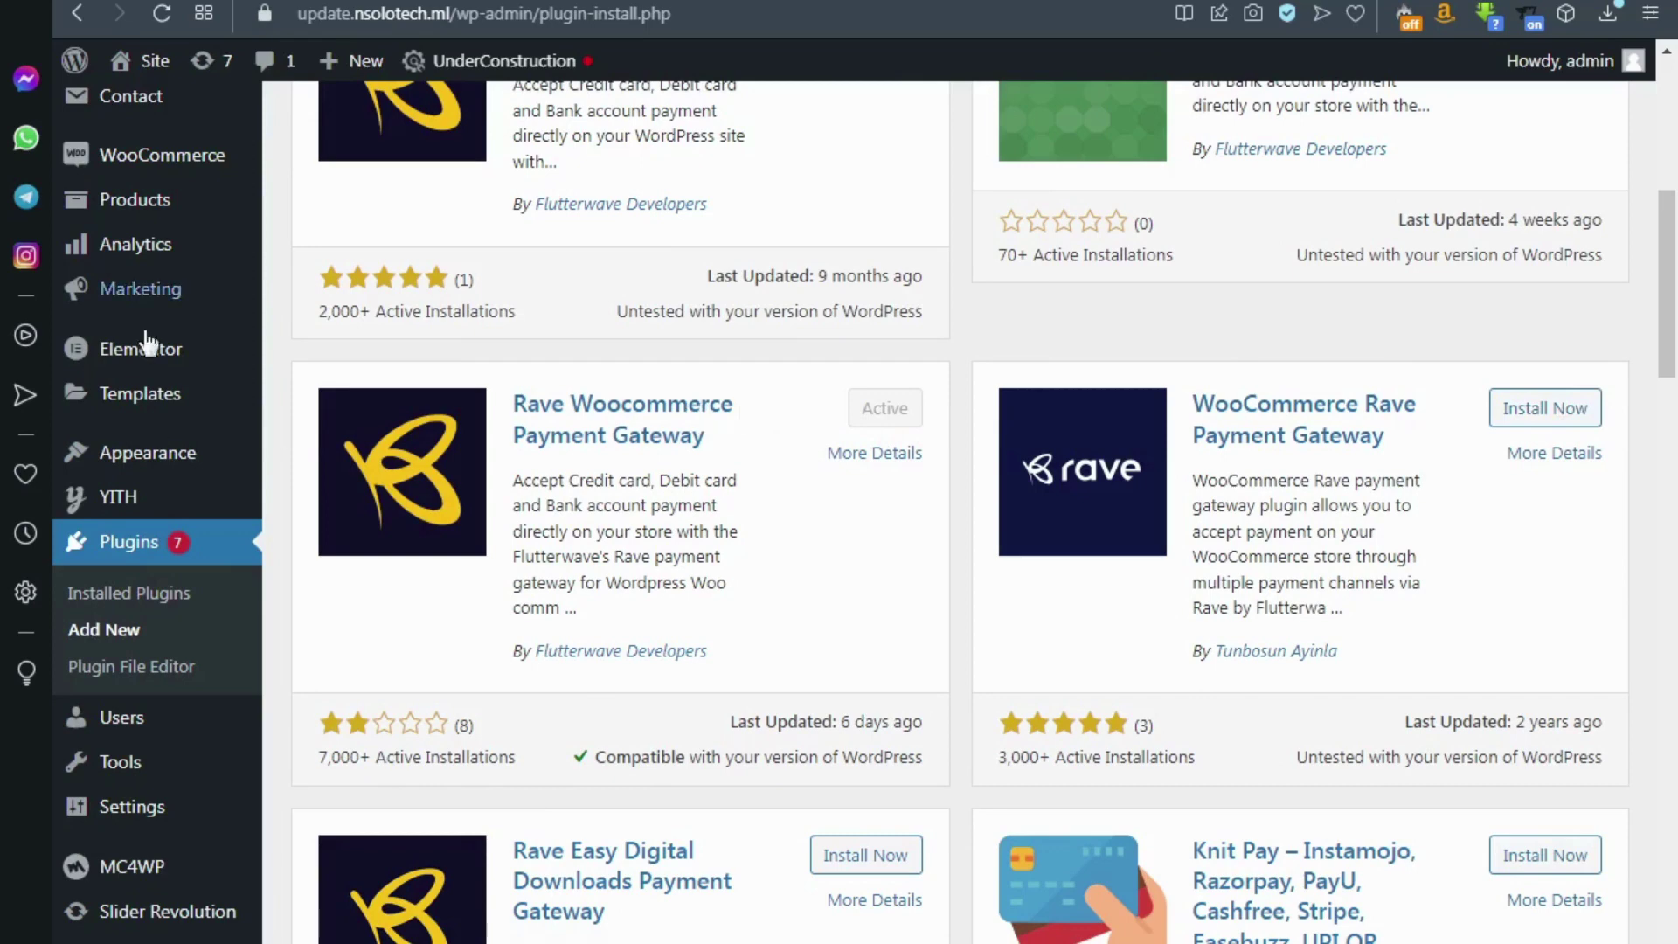
mouse_move(161, 286)
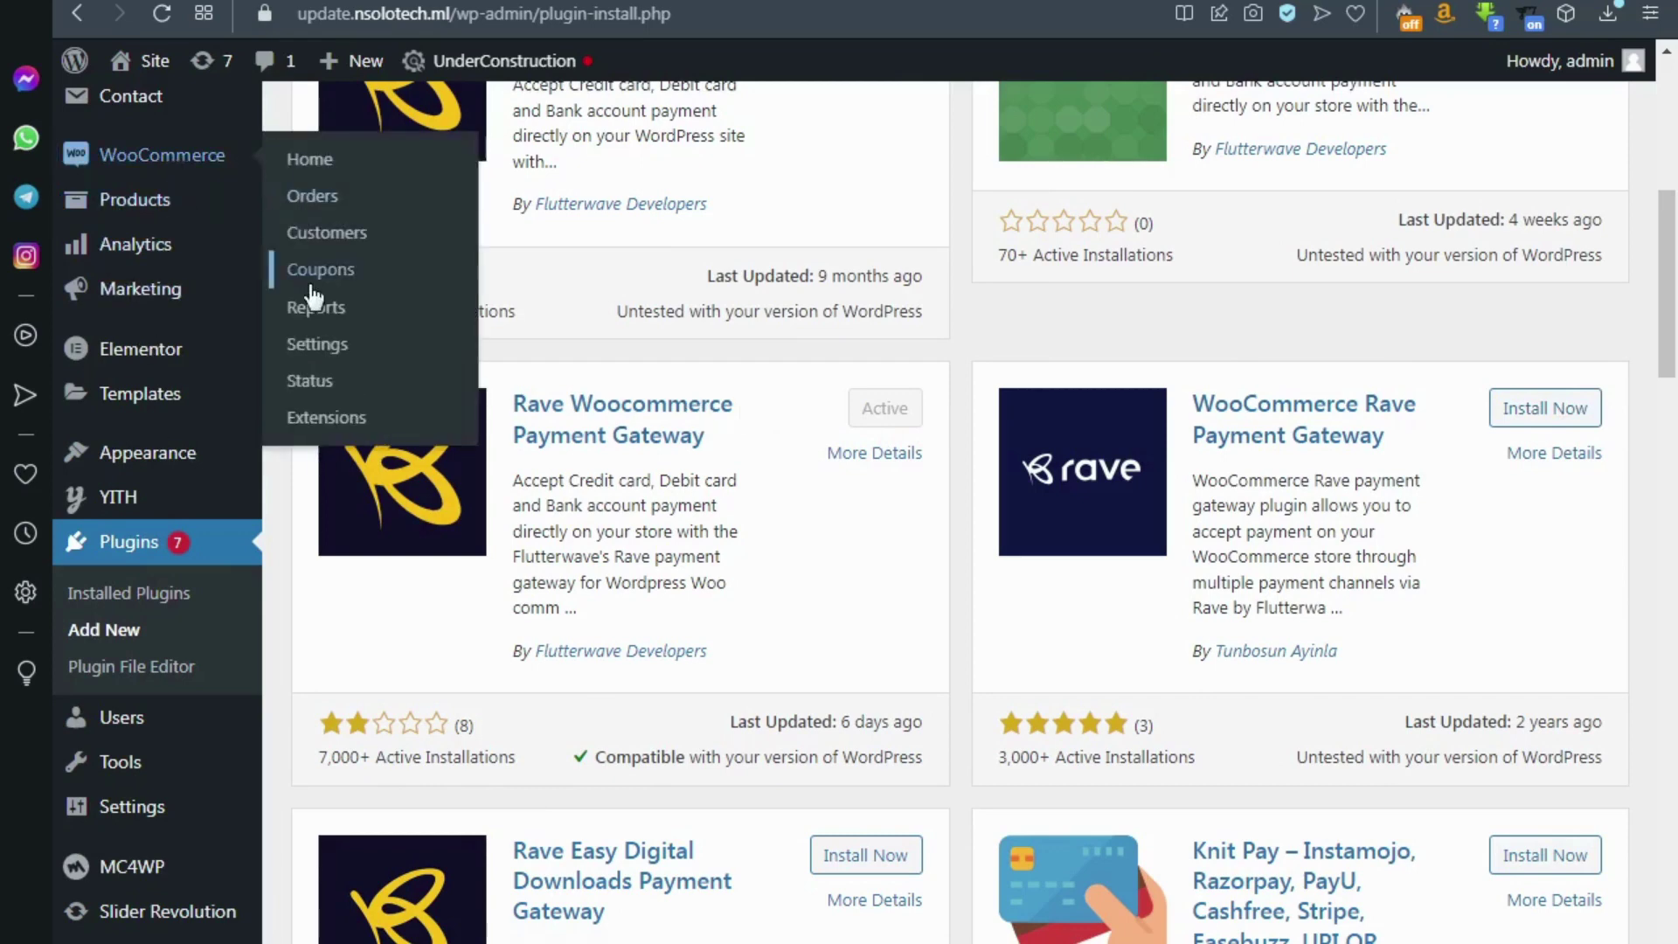
Go to WooCommerce Settings and switch to the Payments tab
left_click(325, 353)
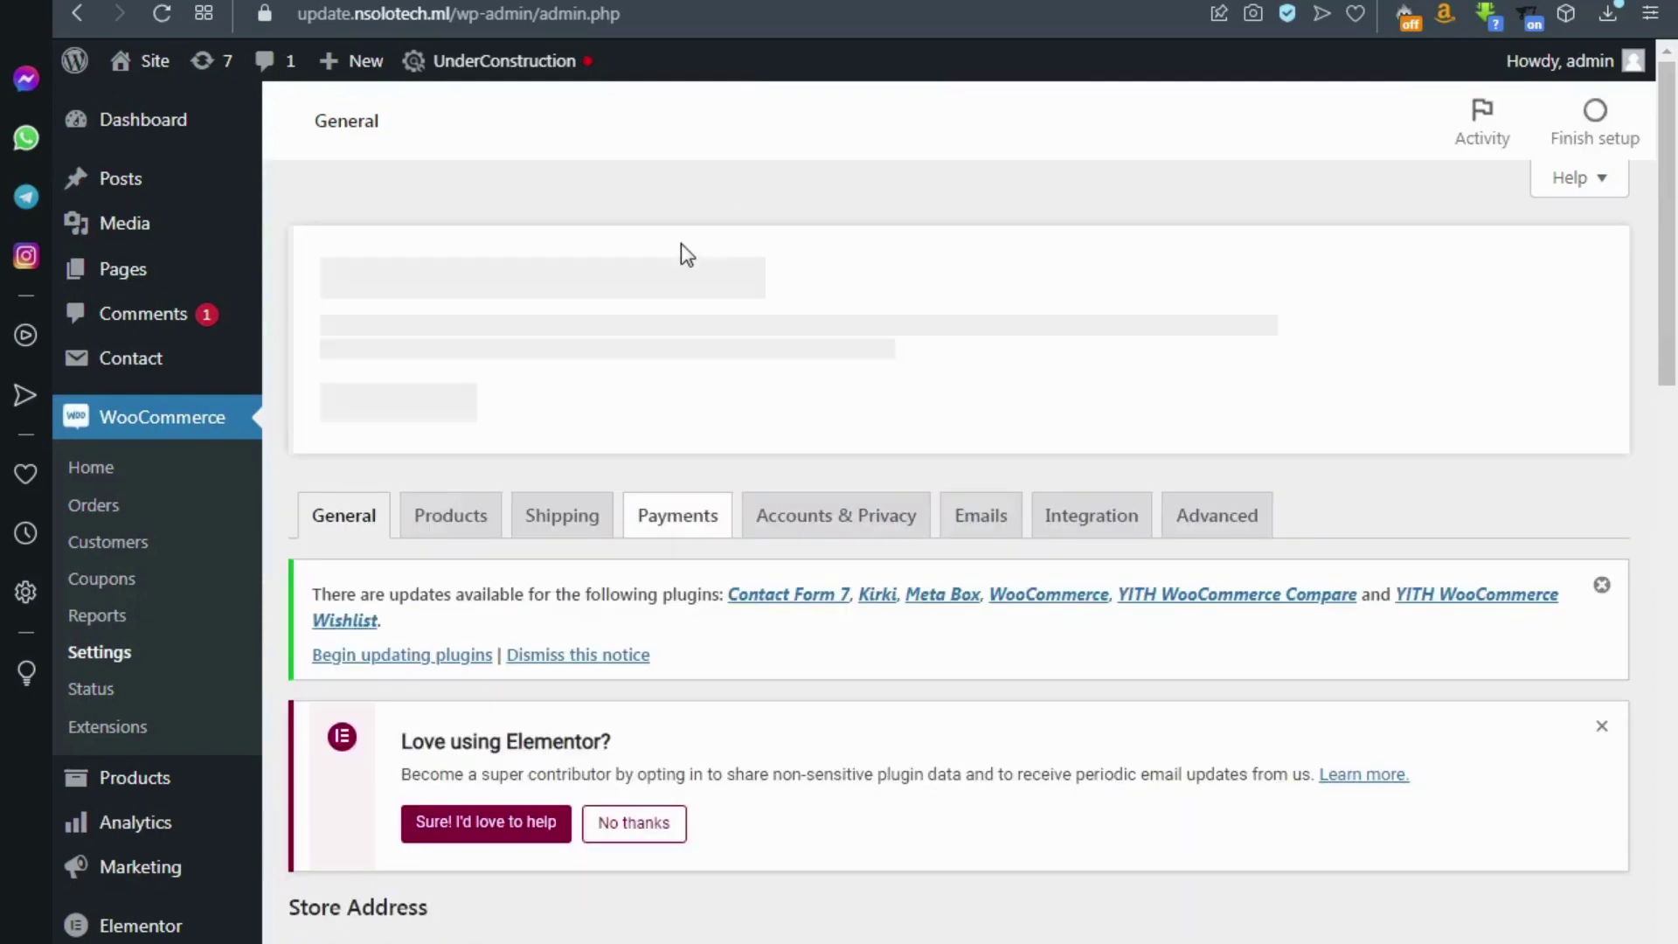
left_click(686, 535)
scroll(687, 534, "down", 2)
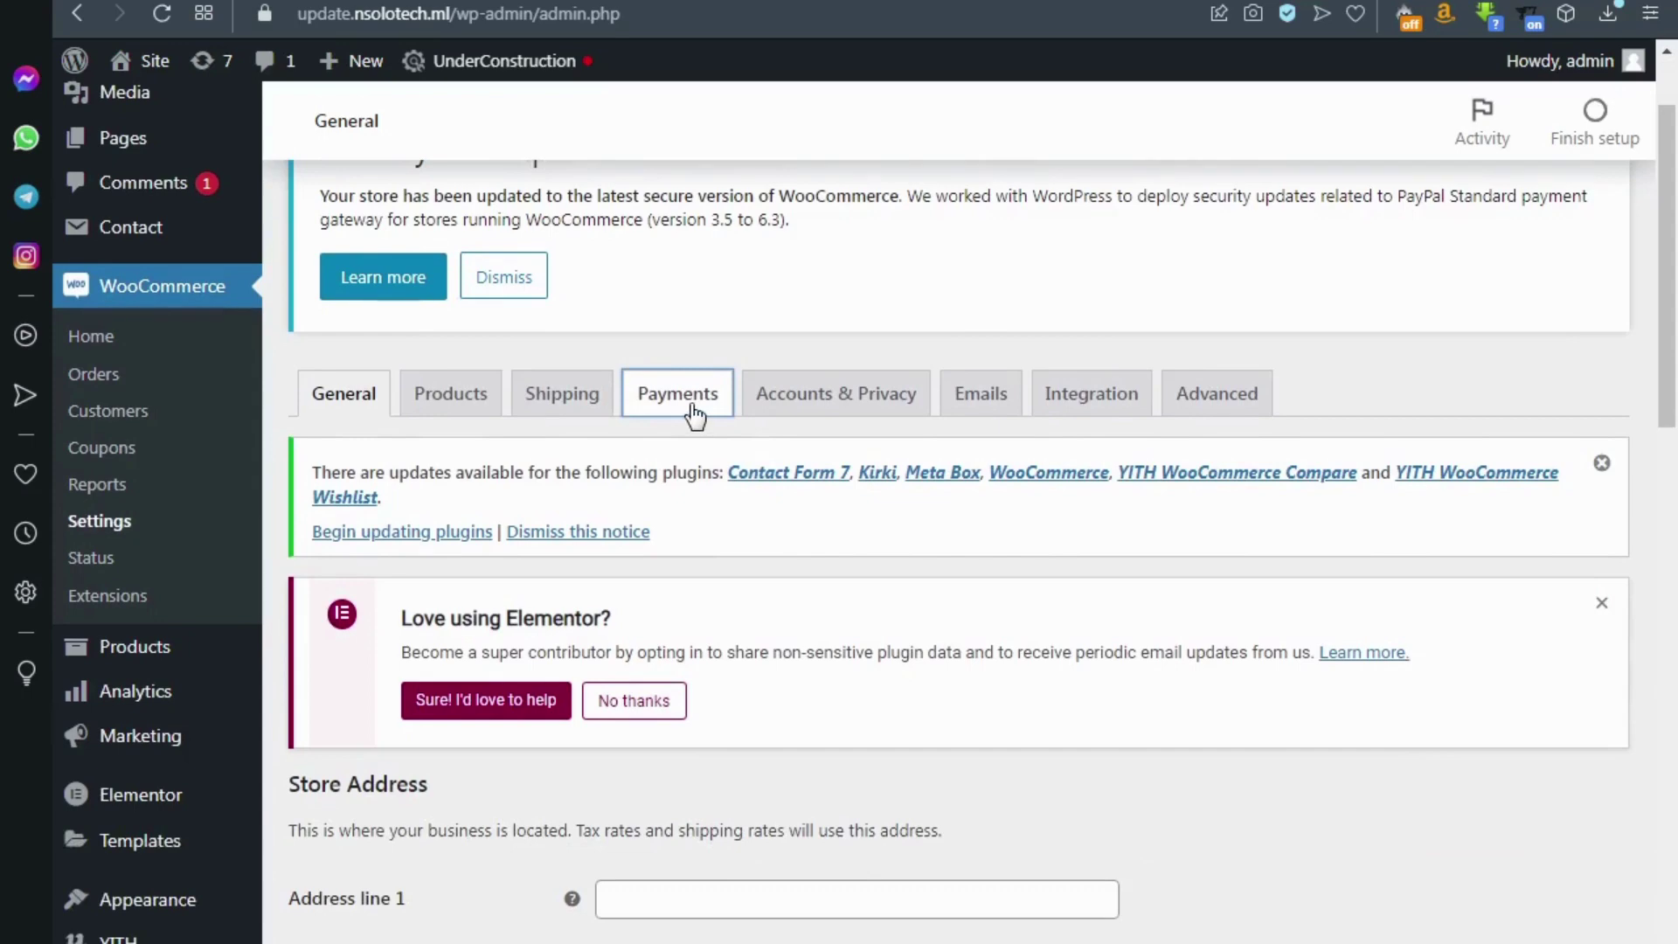
scroll(694, 420, "down", 5)
scroll(690, 367, "up", 5)
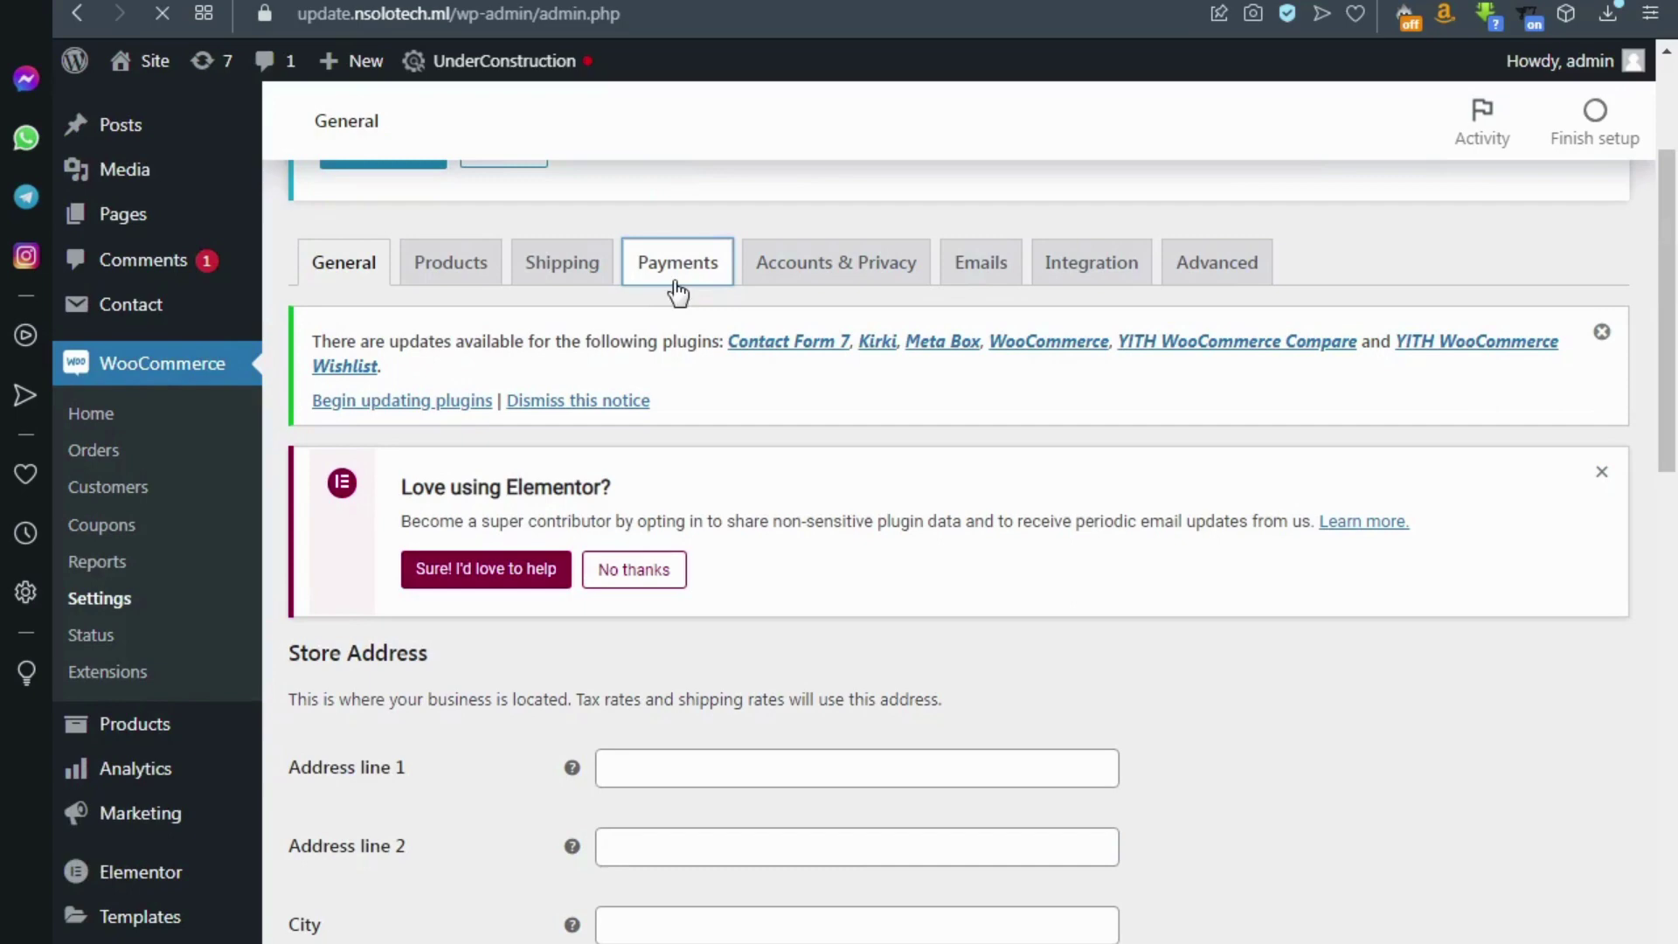
Leave the Rave toggle enabled in Payment methods and open Rave's Manage settings
scroll(678, 327, "down", 2)
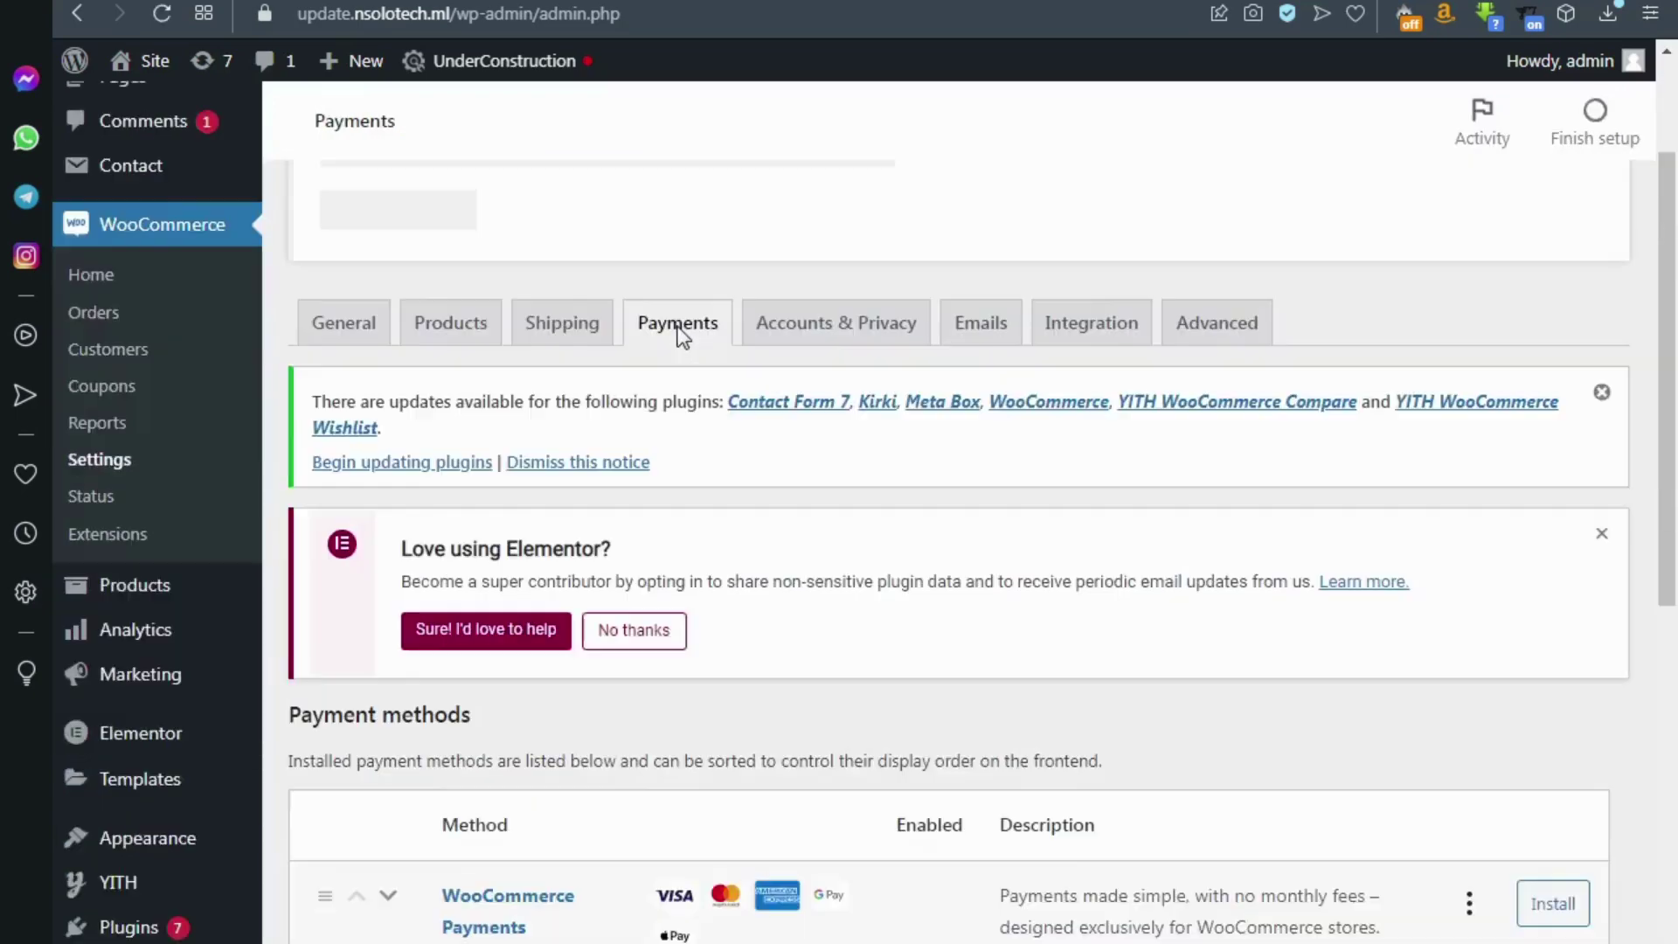
scroll(682, 330, "down", 3)
scroll(681, 332, "down", 3)
scroll(656, 524, "down", 2)
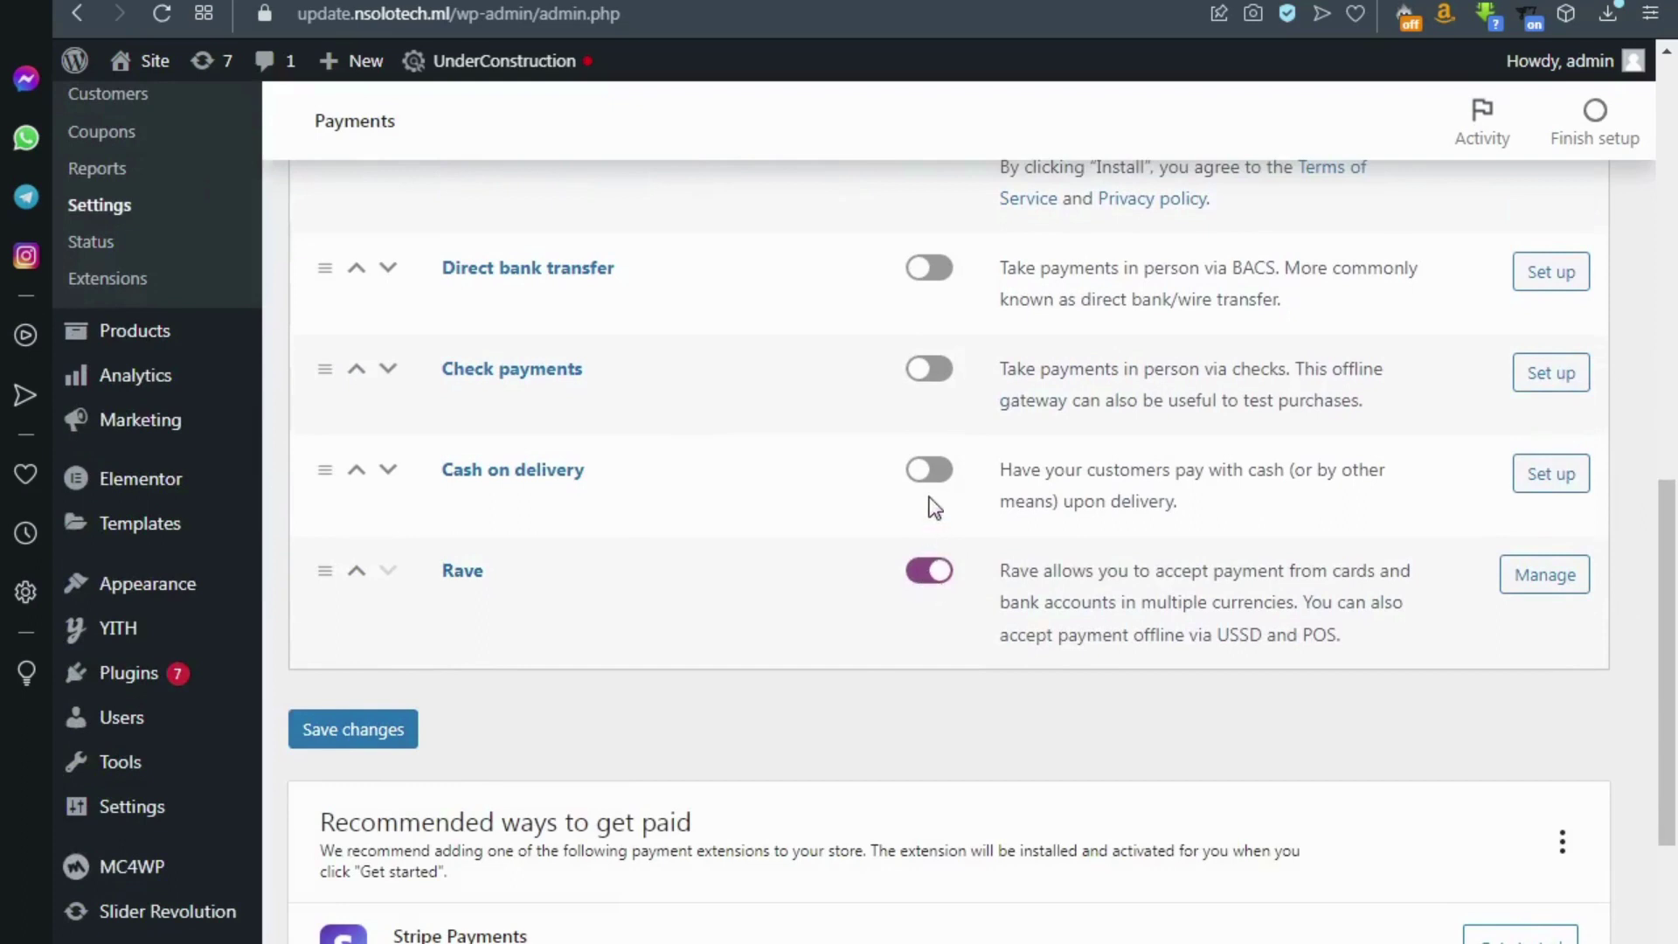
left_click(937, 577)
left_click(934, 575)
left_click(1545, 594)
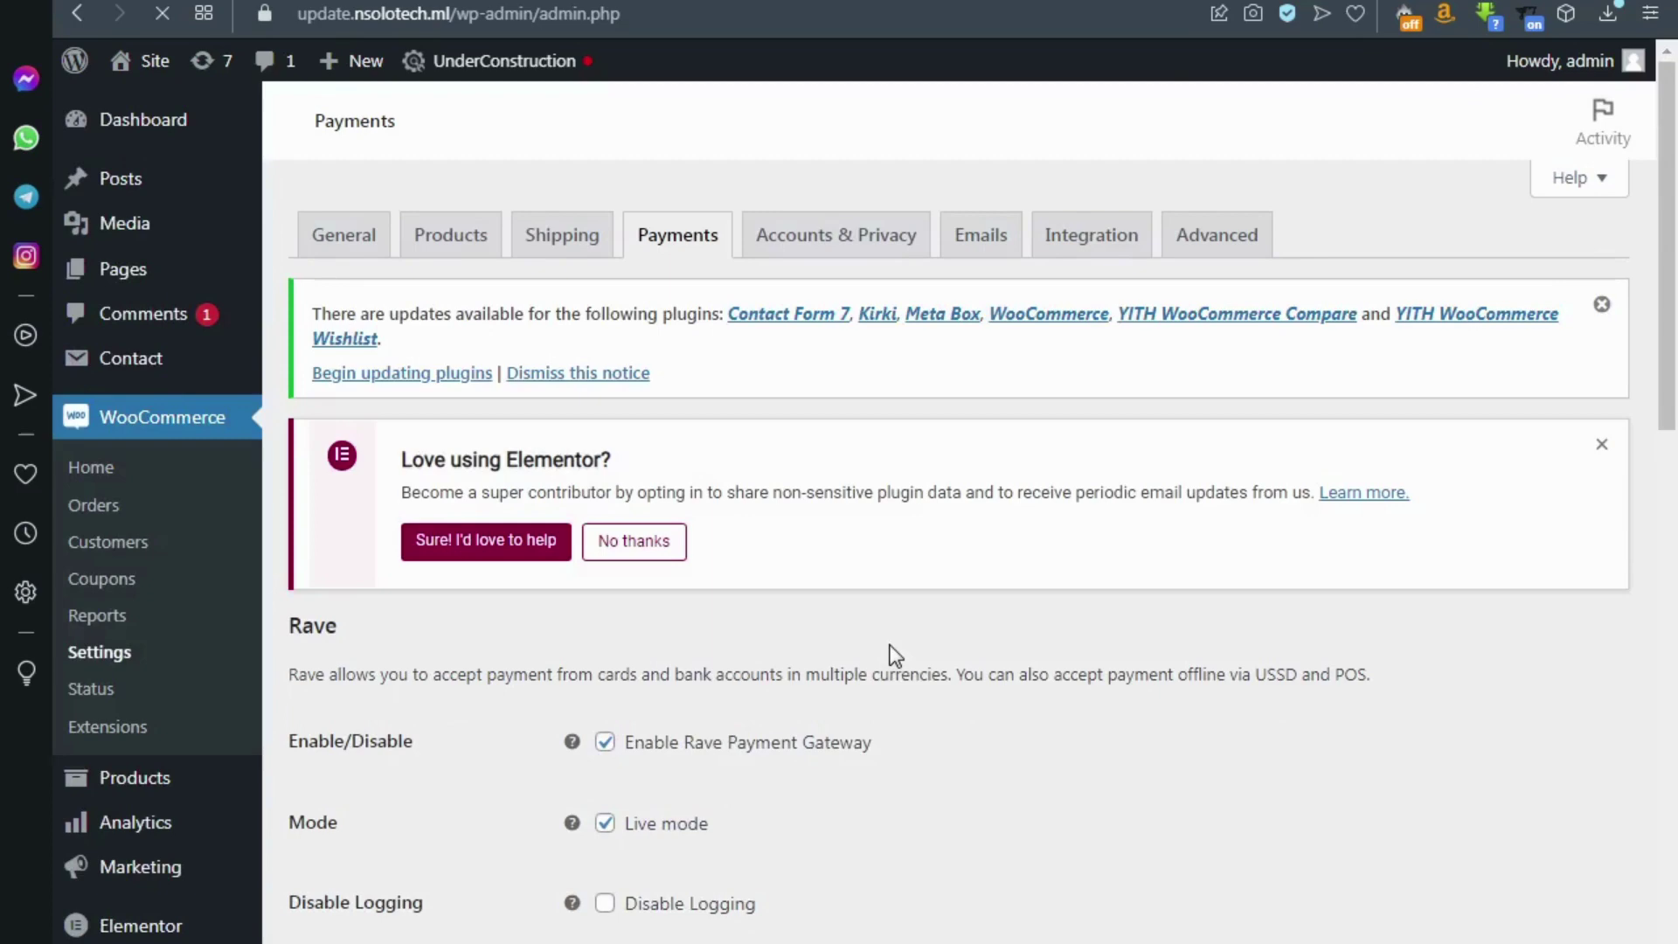
scroll(891, 648, "down", 2)
scroll(888, 645, "down", 2)
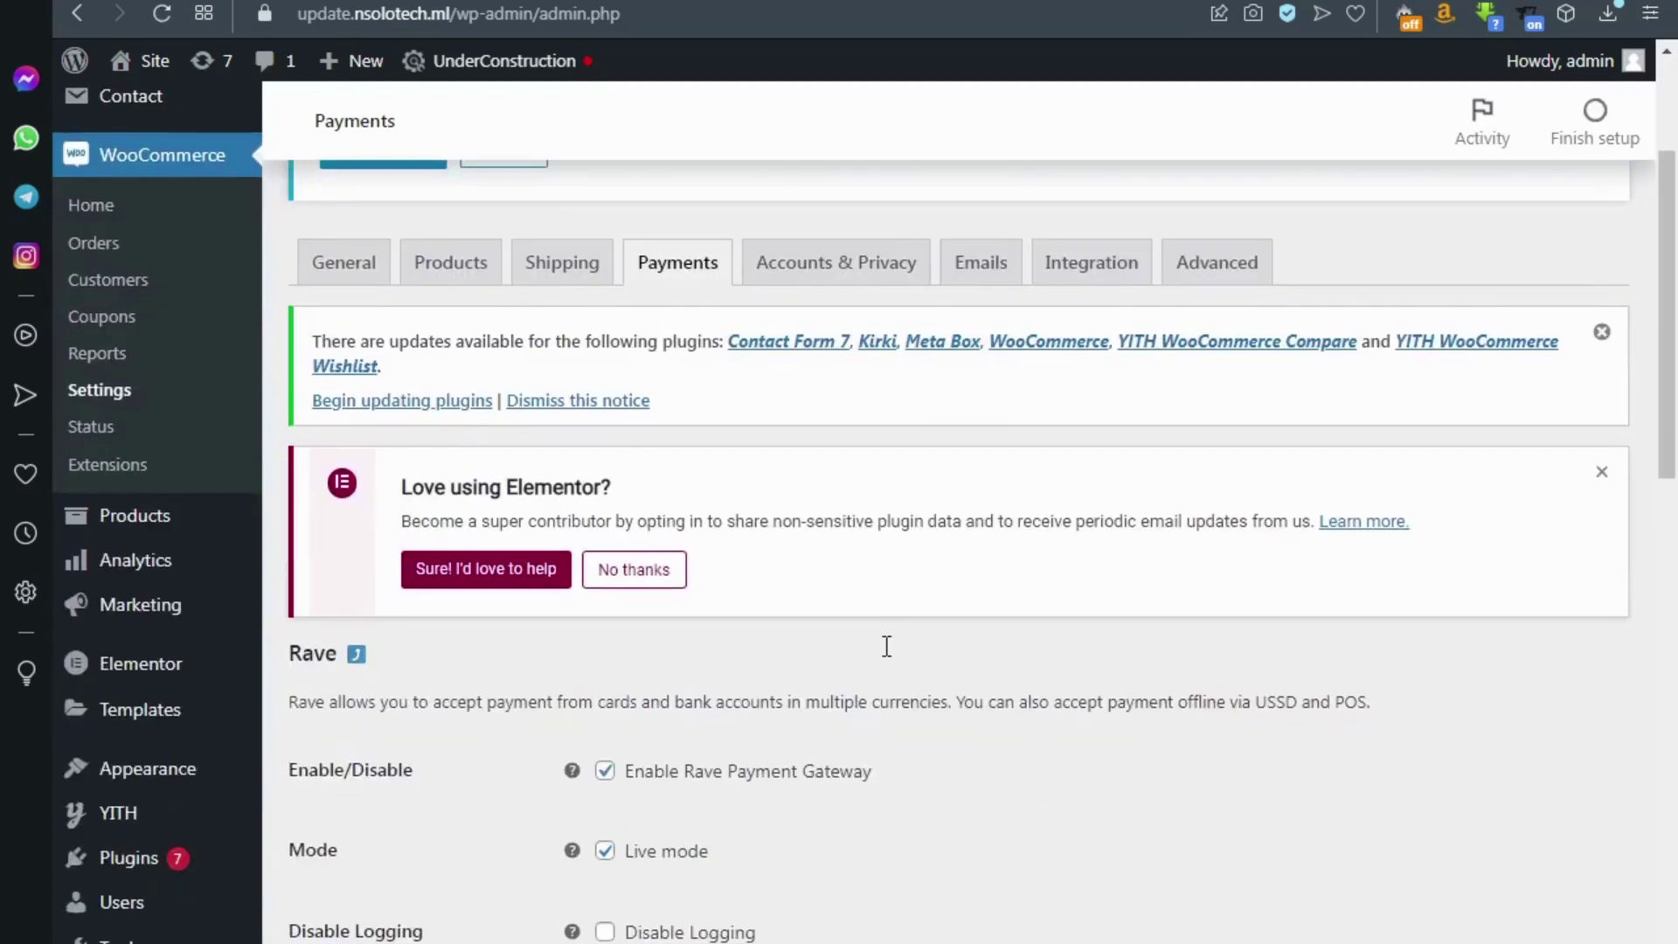
scroll(882, 654, "down", 3)
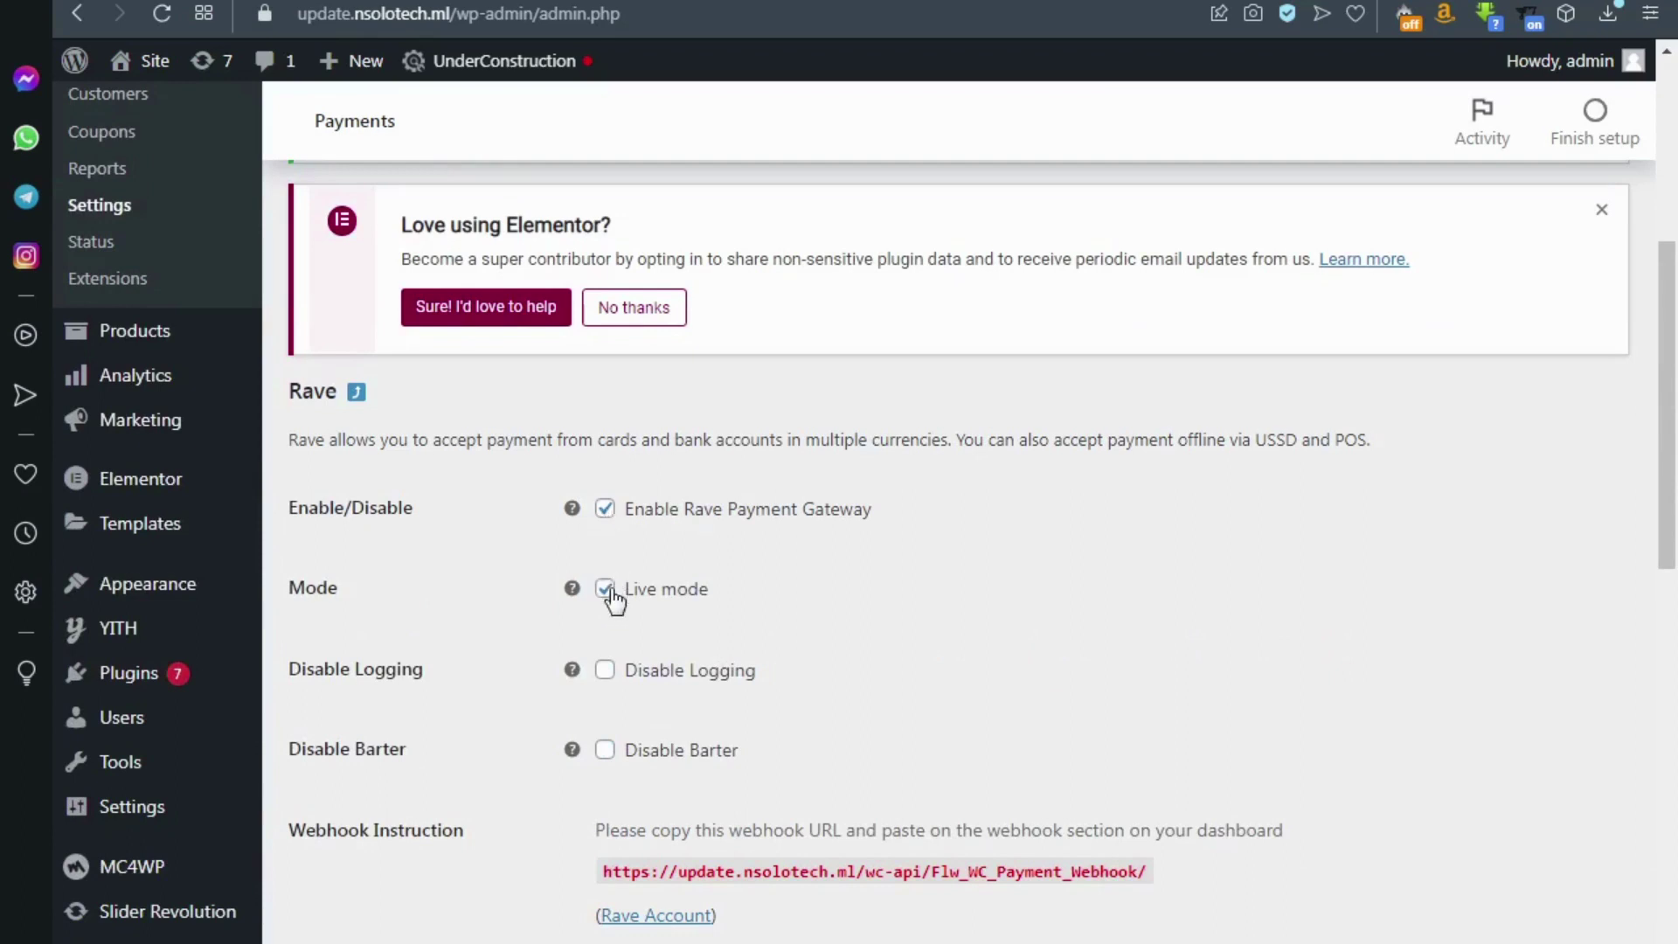
scroll(615, 602, "down", 3)
scroll(615, 601, "down", 3)
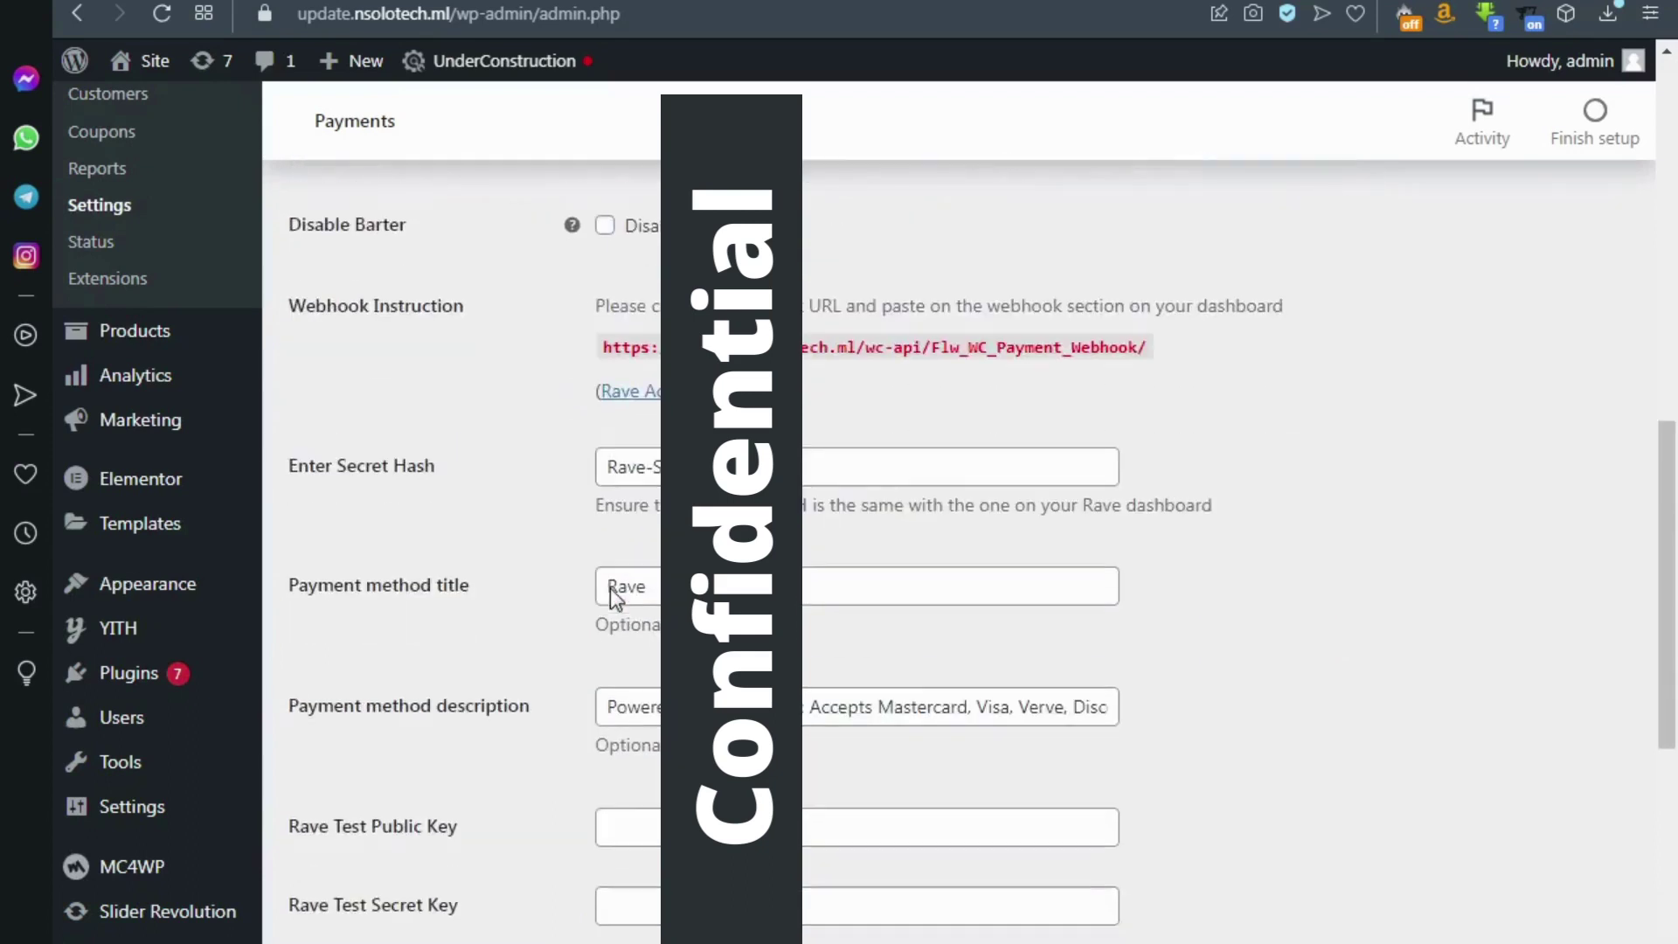
scroll(615, 601, "down", 2)
scroll(615, 601, "down", 1)
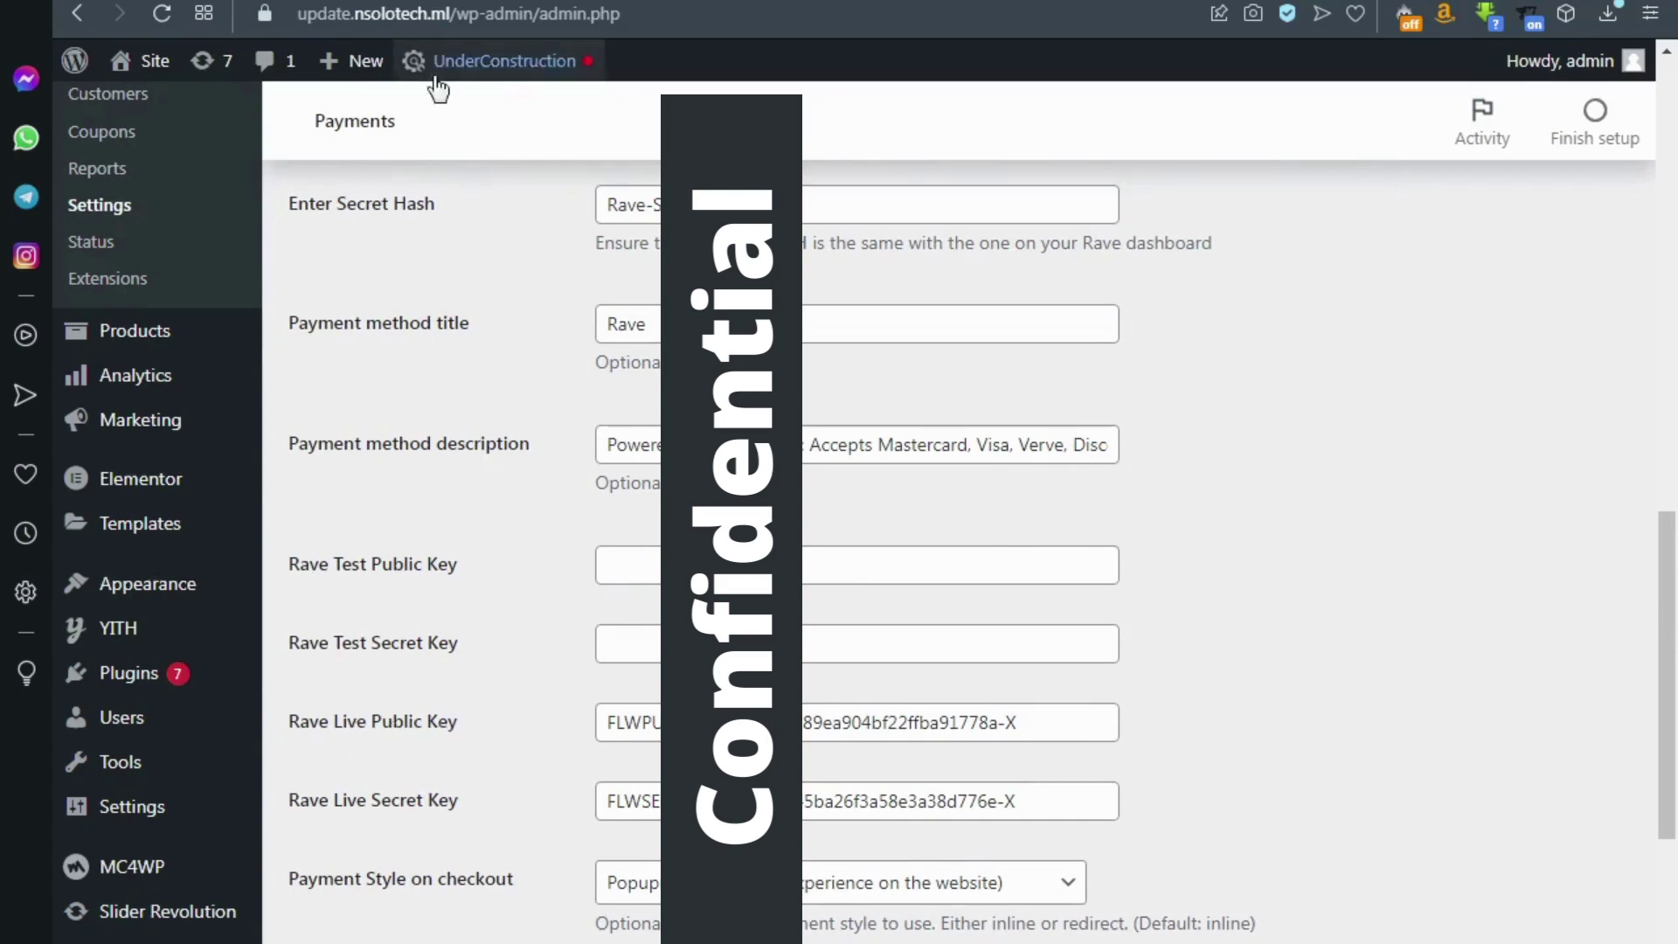
key("ctrl+Tab")
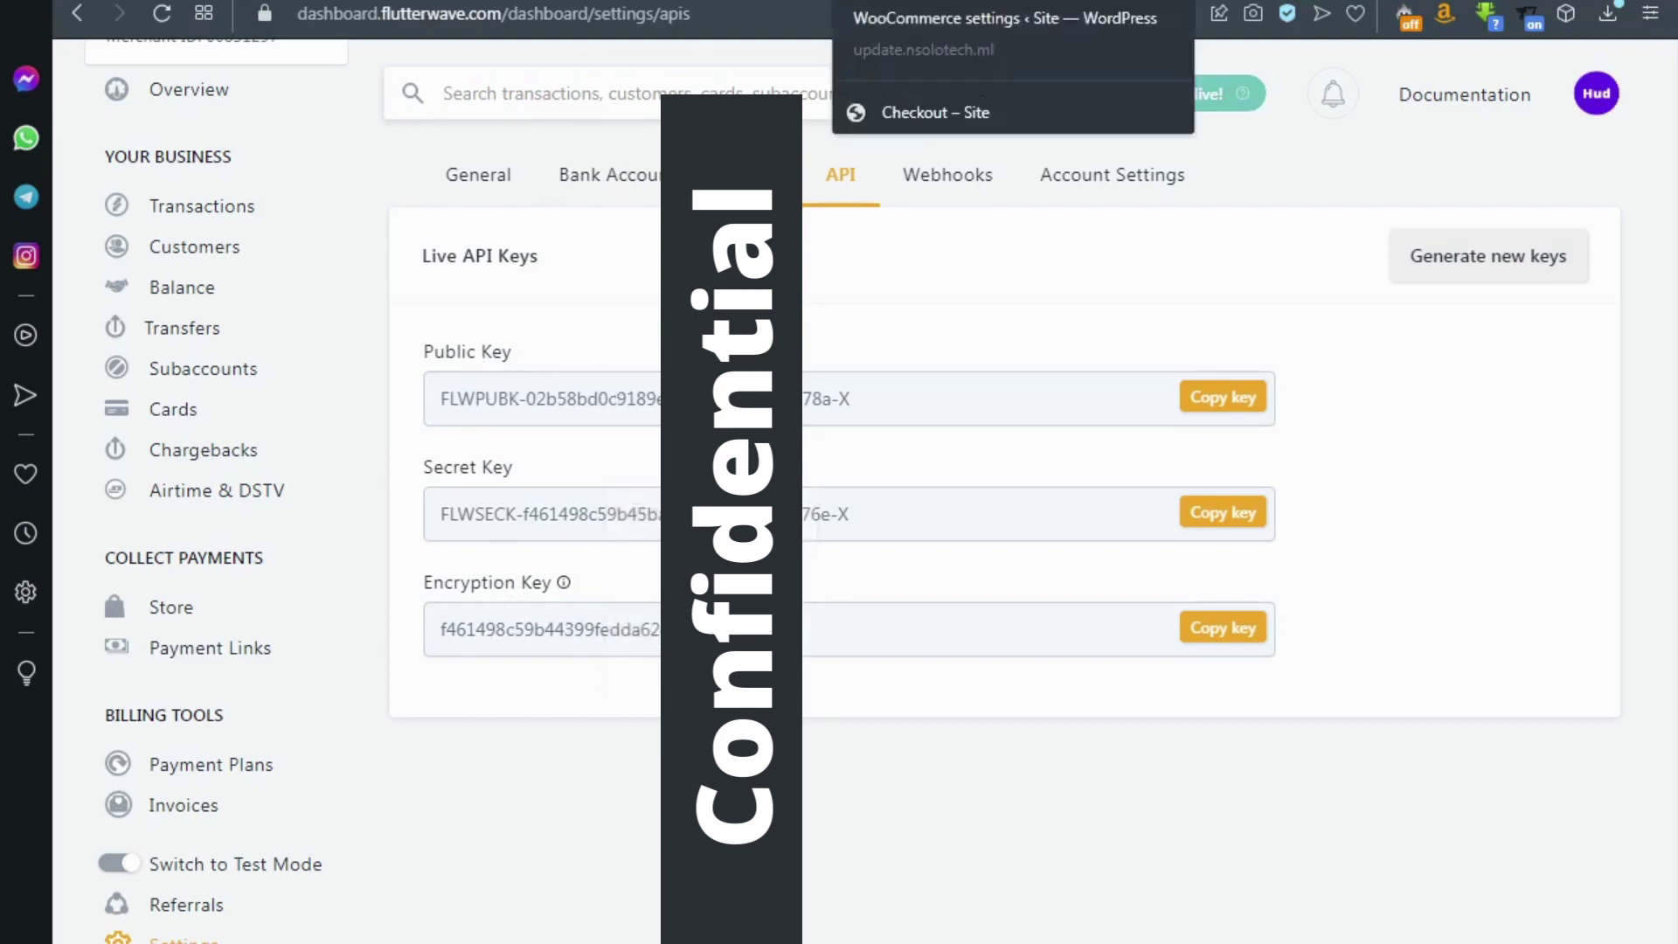
key("ctrl+Tab")
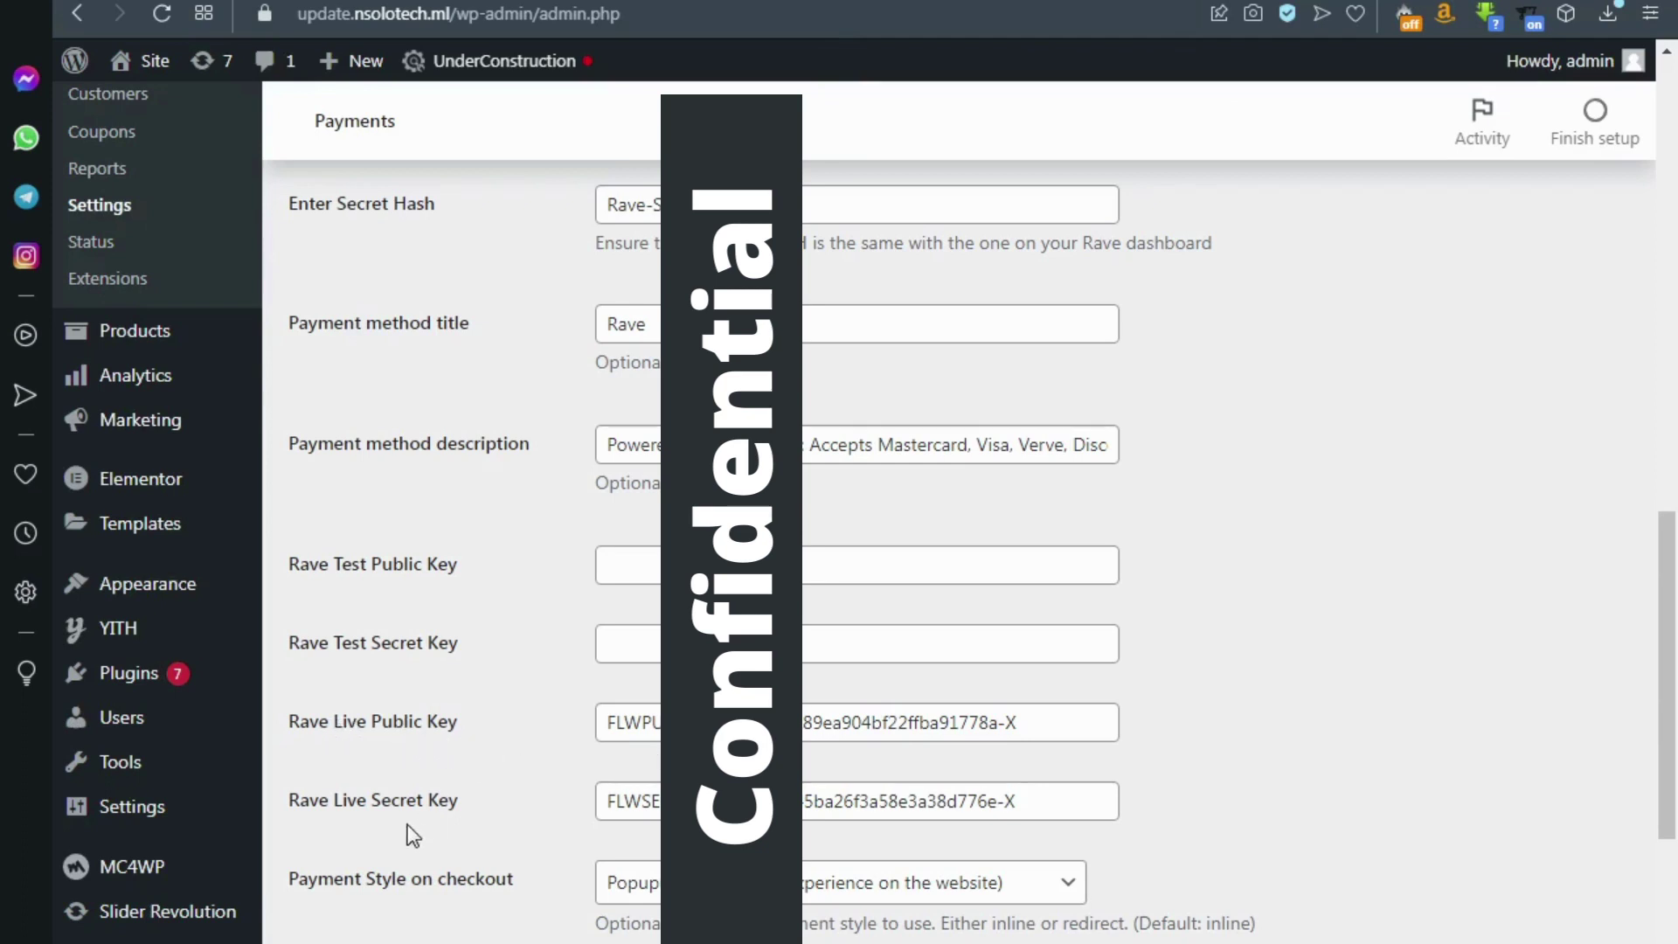
scroll(612, 754, "down", 3)
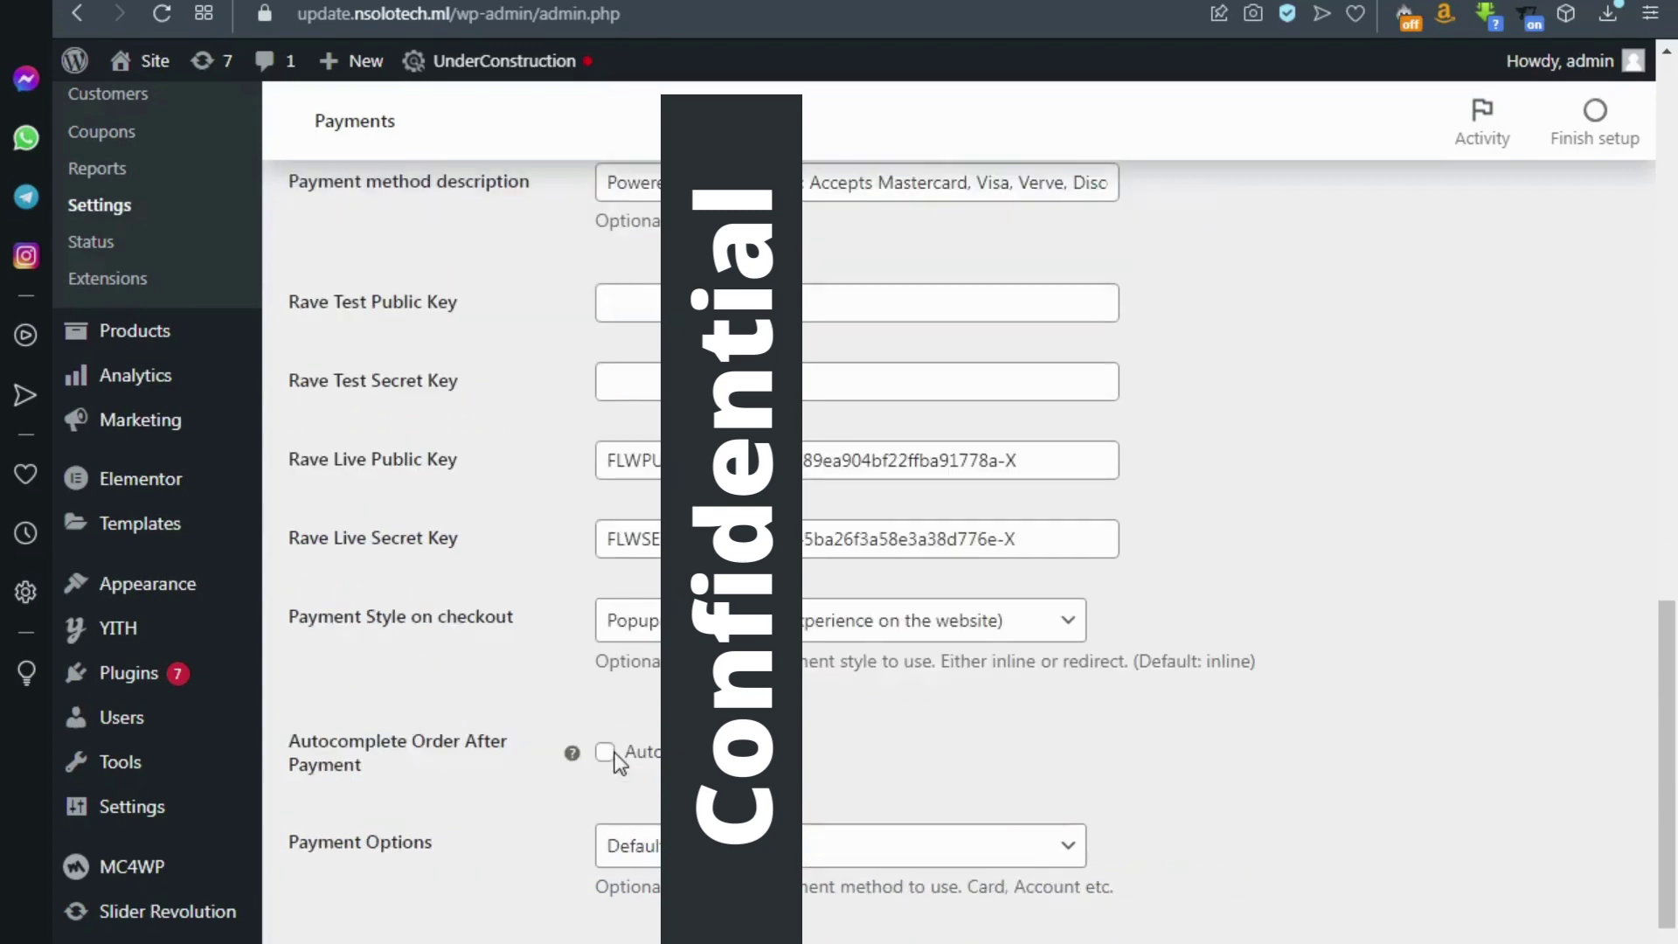
scroll(401, 925, "down", 2)
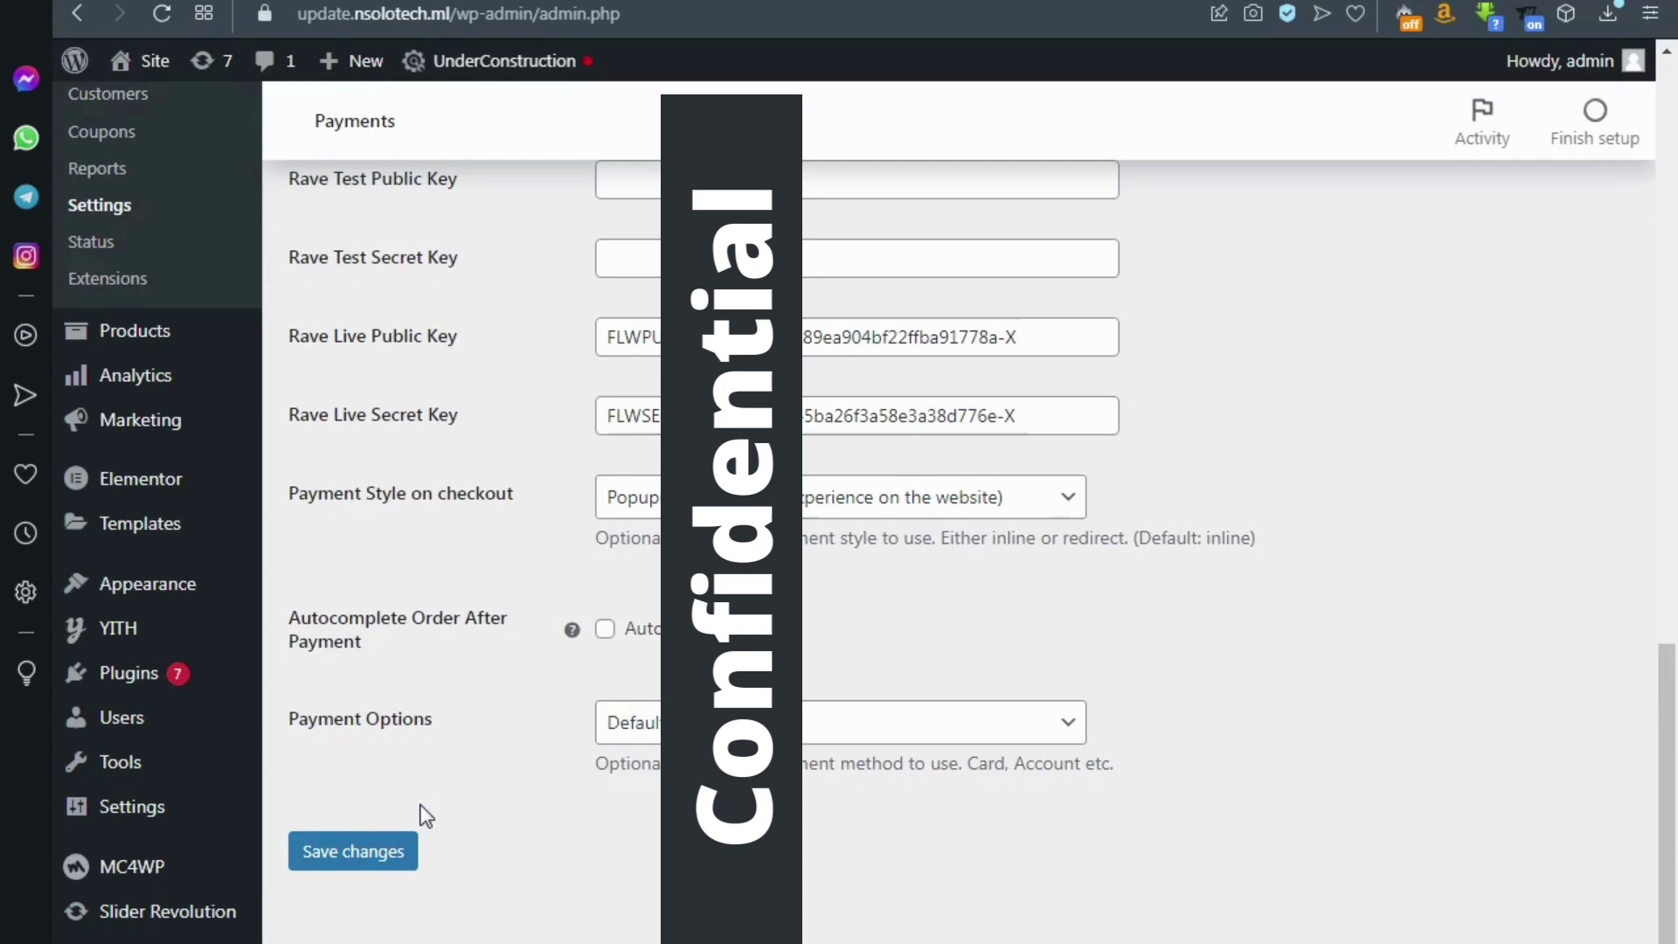
scroll(426, 816, "up", 2)
scroll(425, 816, "up", 2)
scroll(426, 813, "up", 2)
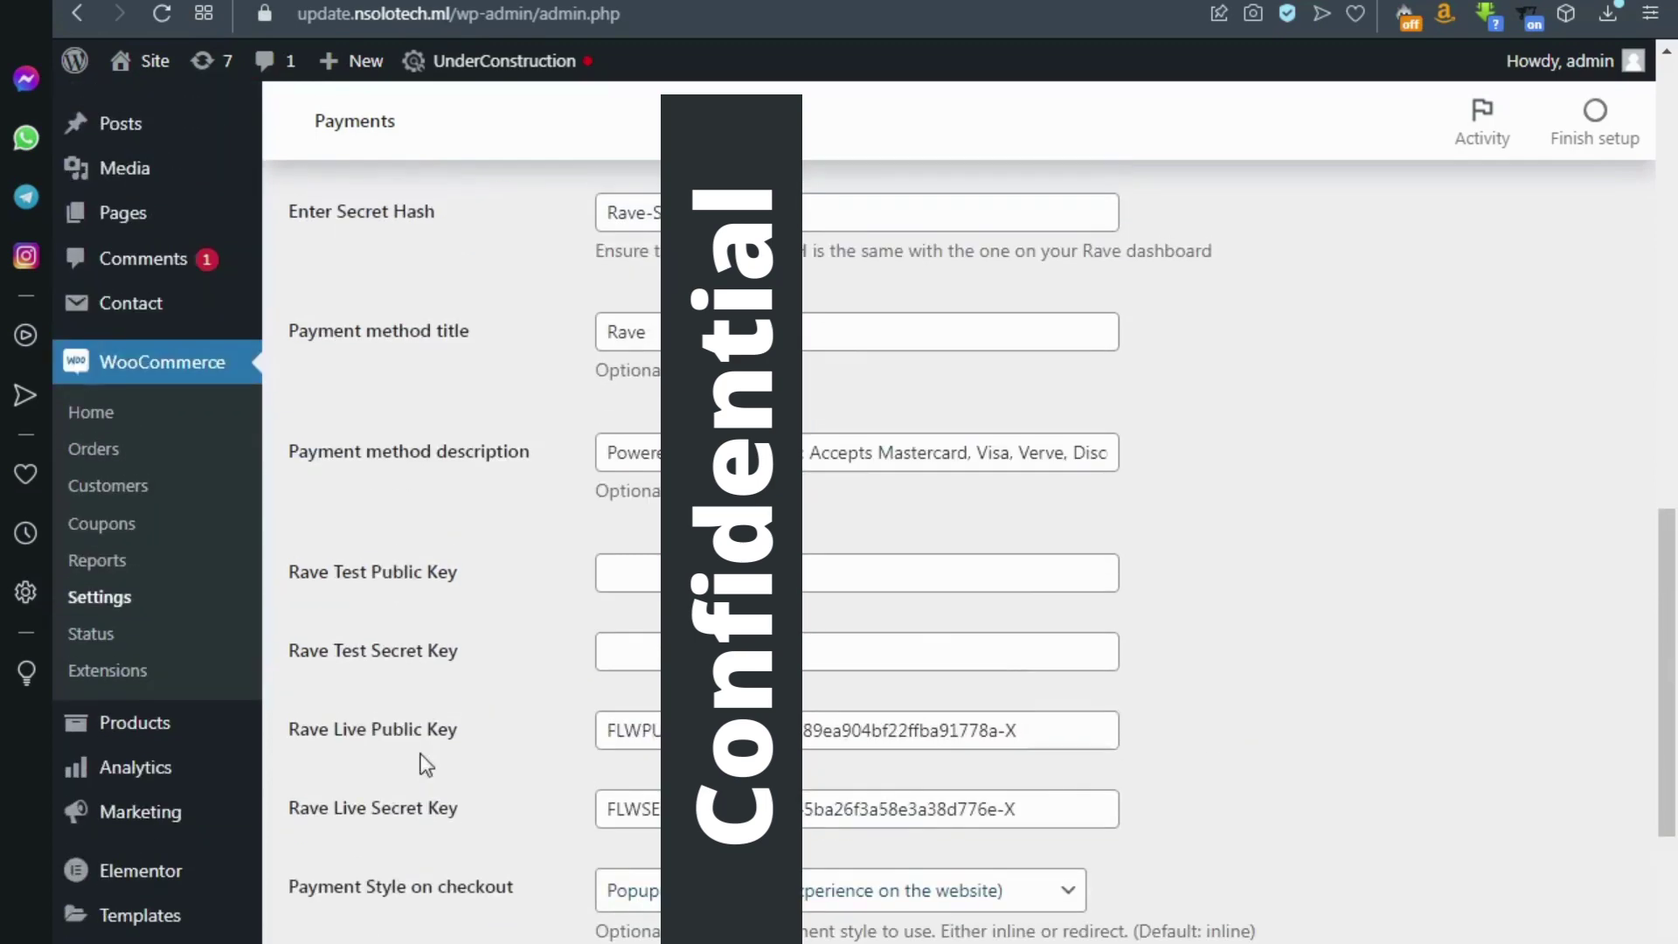
scroll(425, 769, "up", 3)
scroll(423, 291, "up", 2)
scroll(423, 291, "up", 4)
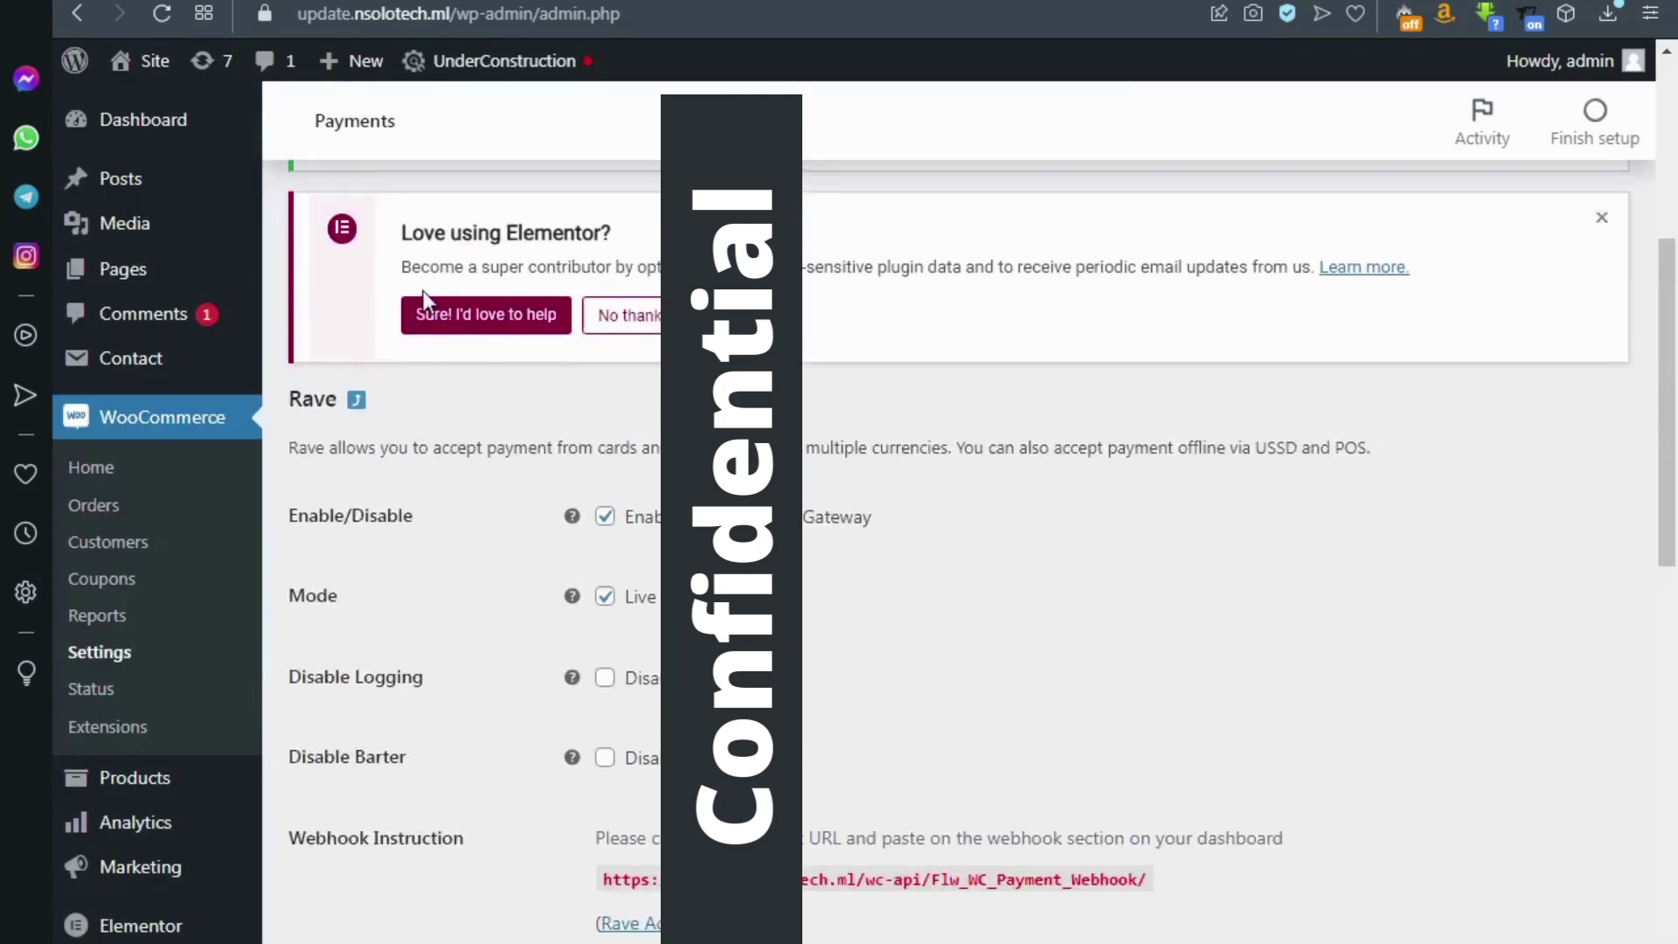
scroll(423, 291, "up", 1)
scroll(428, 297, "up", 3)
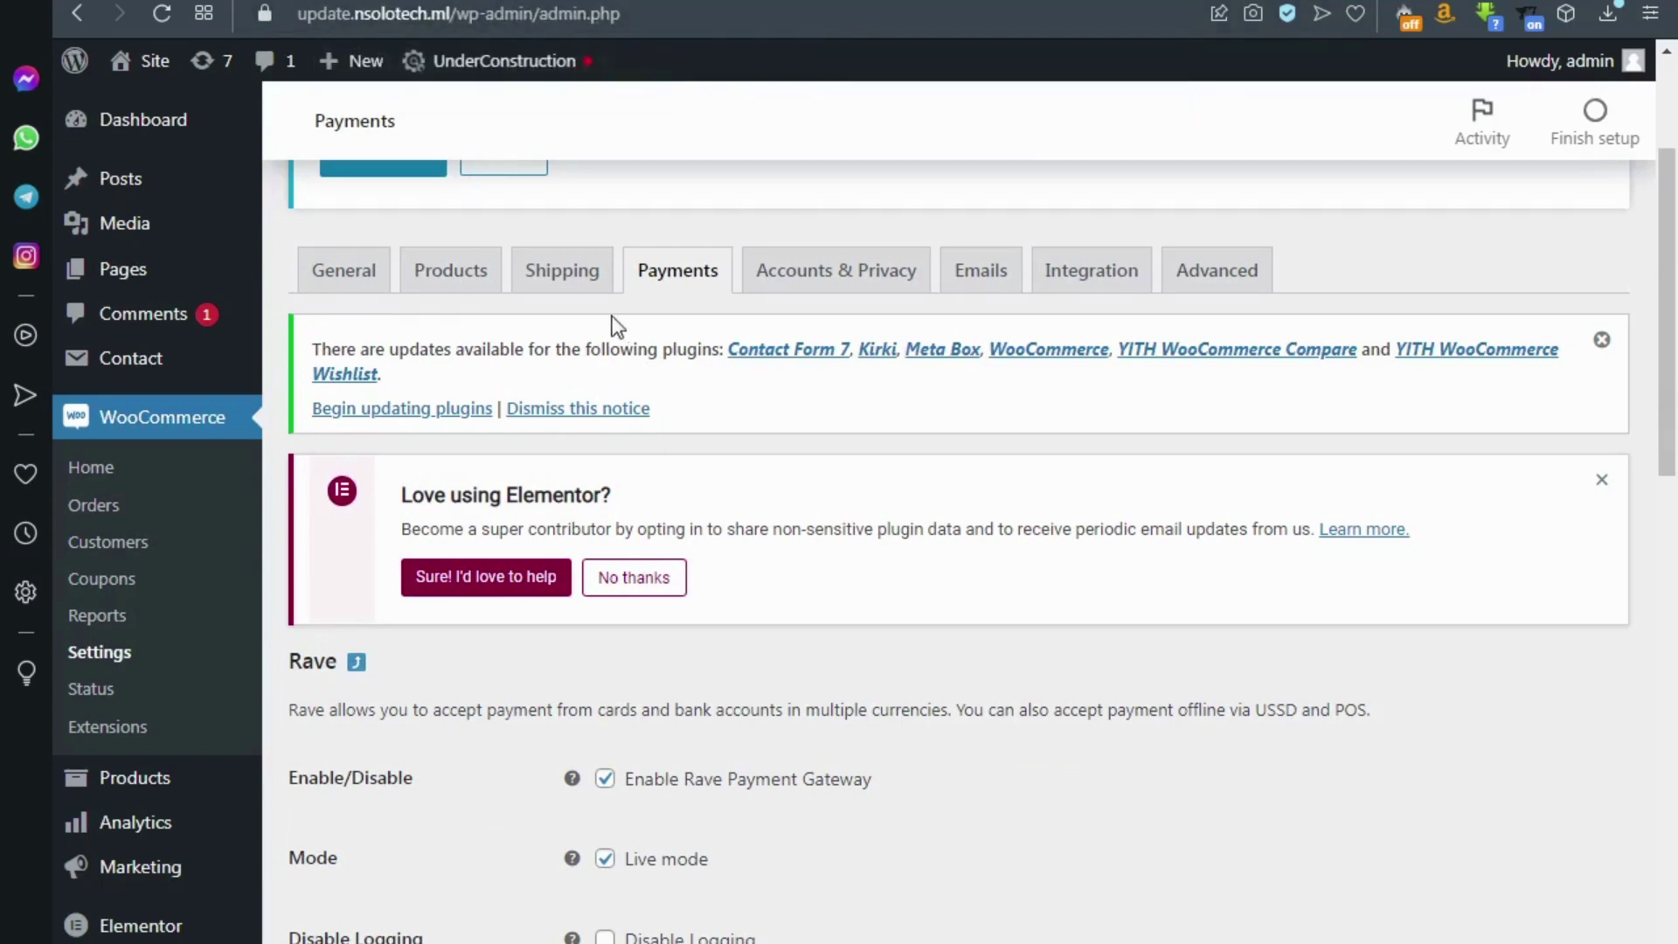
Reopen the Rave settings, tick Live mode, and scroll down to the live keys and Save changes
left_click(92, 655)
scroll(669, 286, "down", 1)
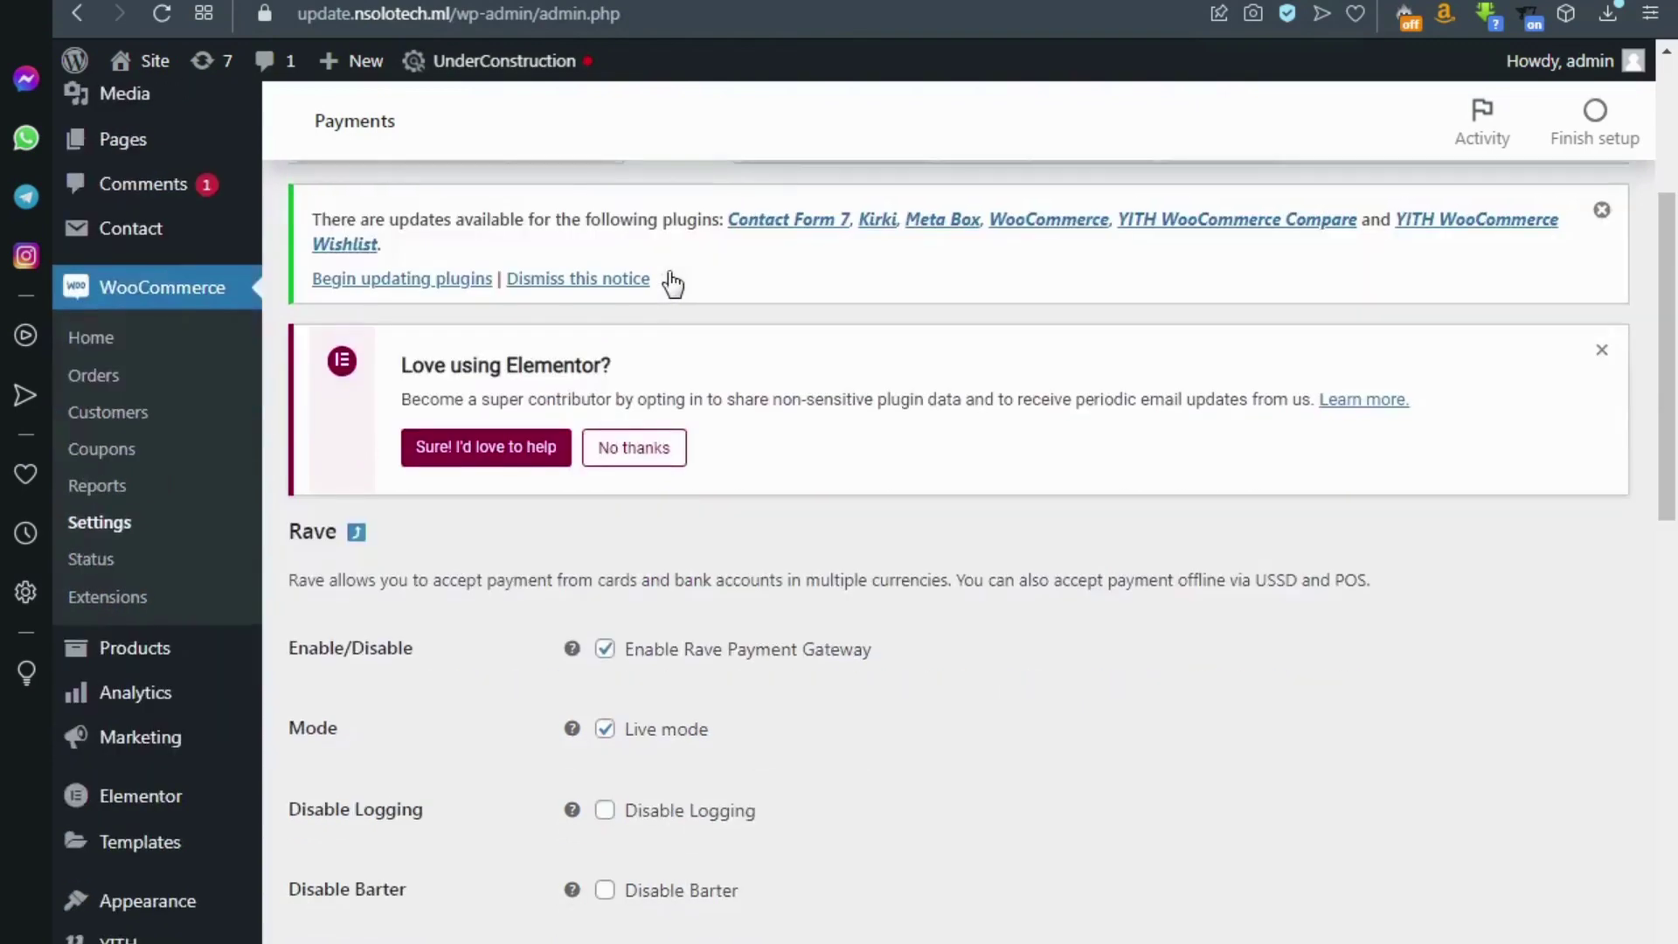
scroll(672, 284, "up", 1)
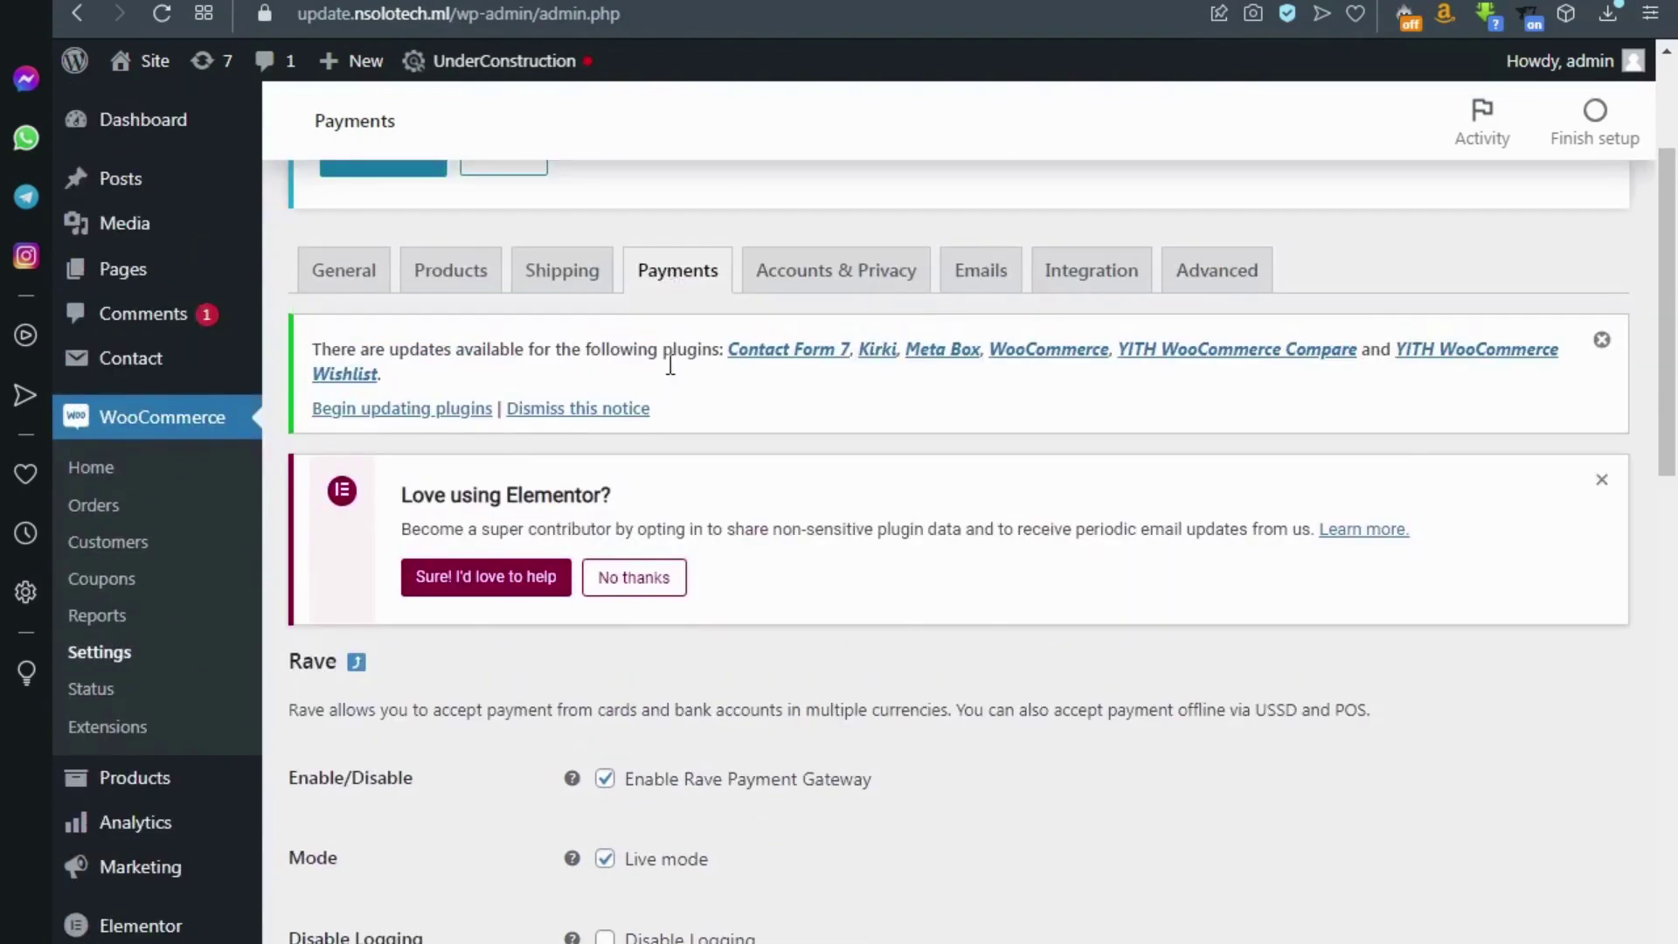
scroll(675, 288, "down", 1)
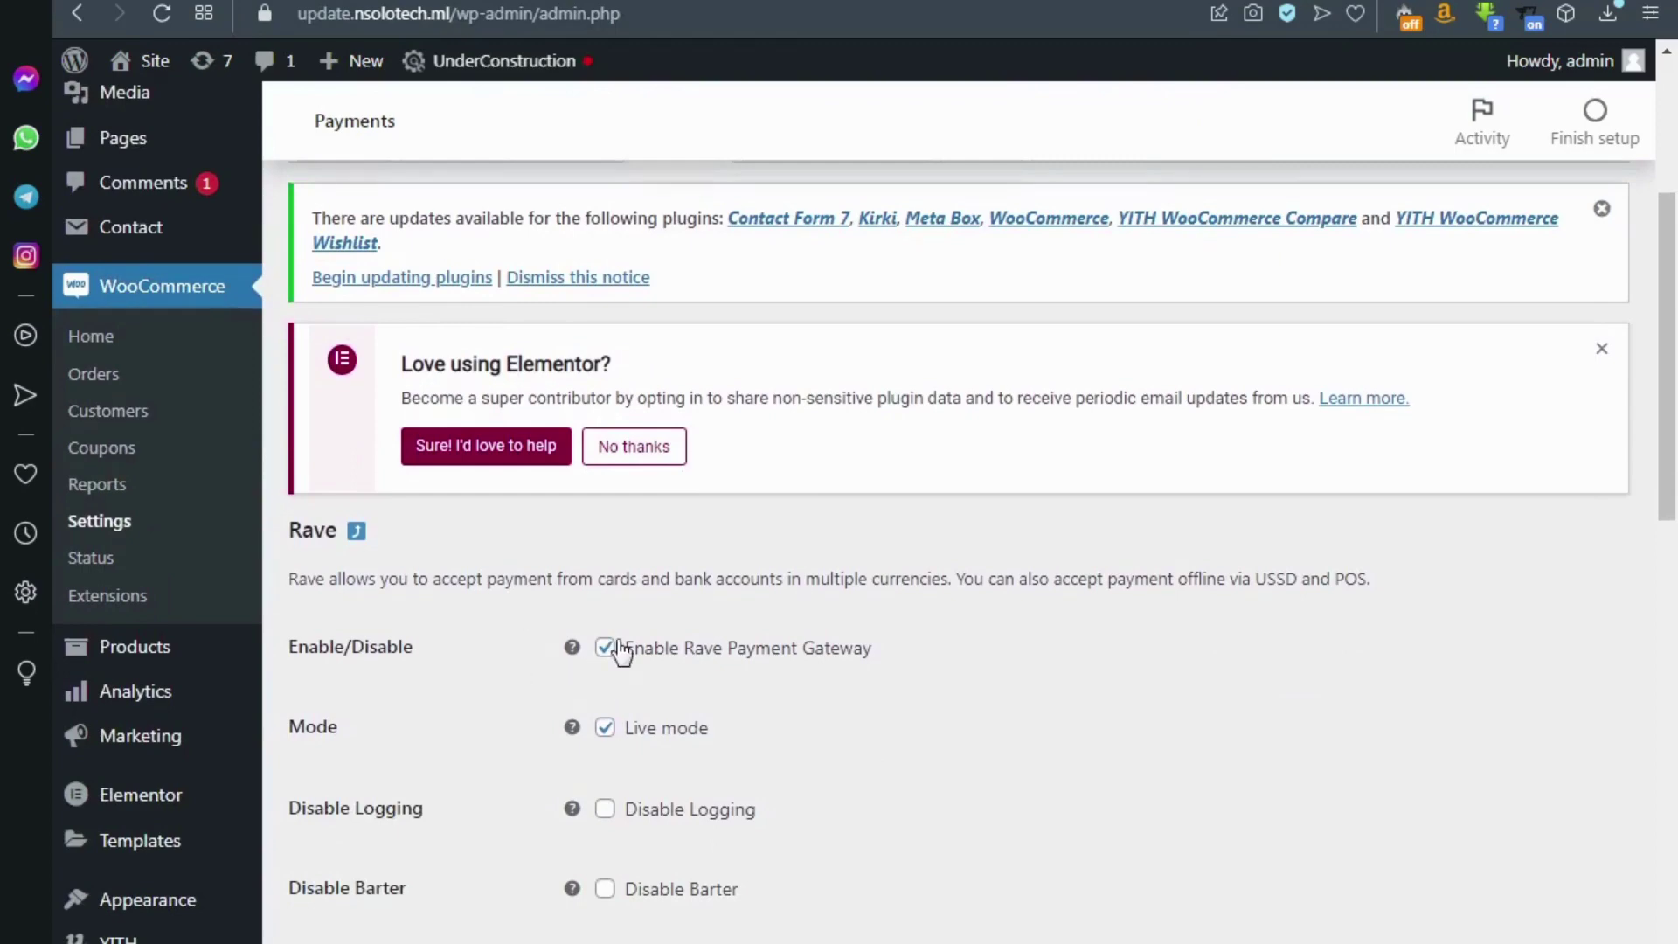
left_click(604, 727)
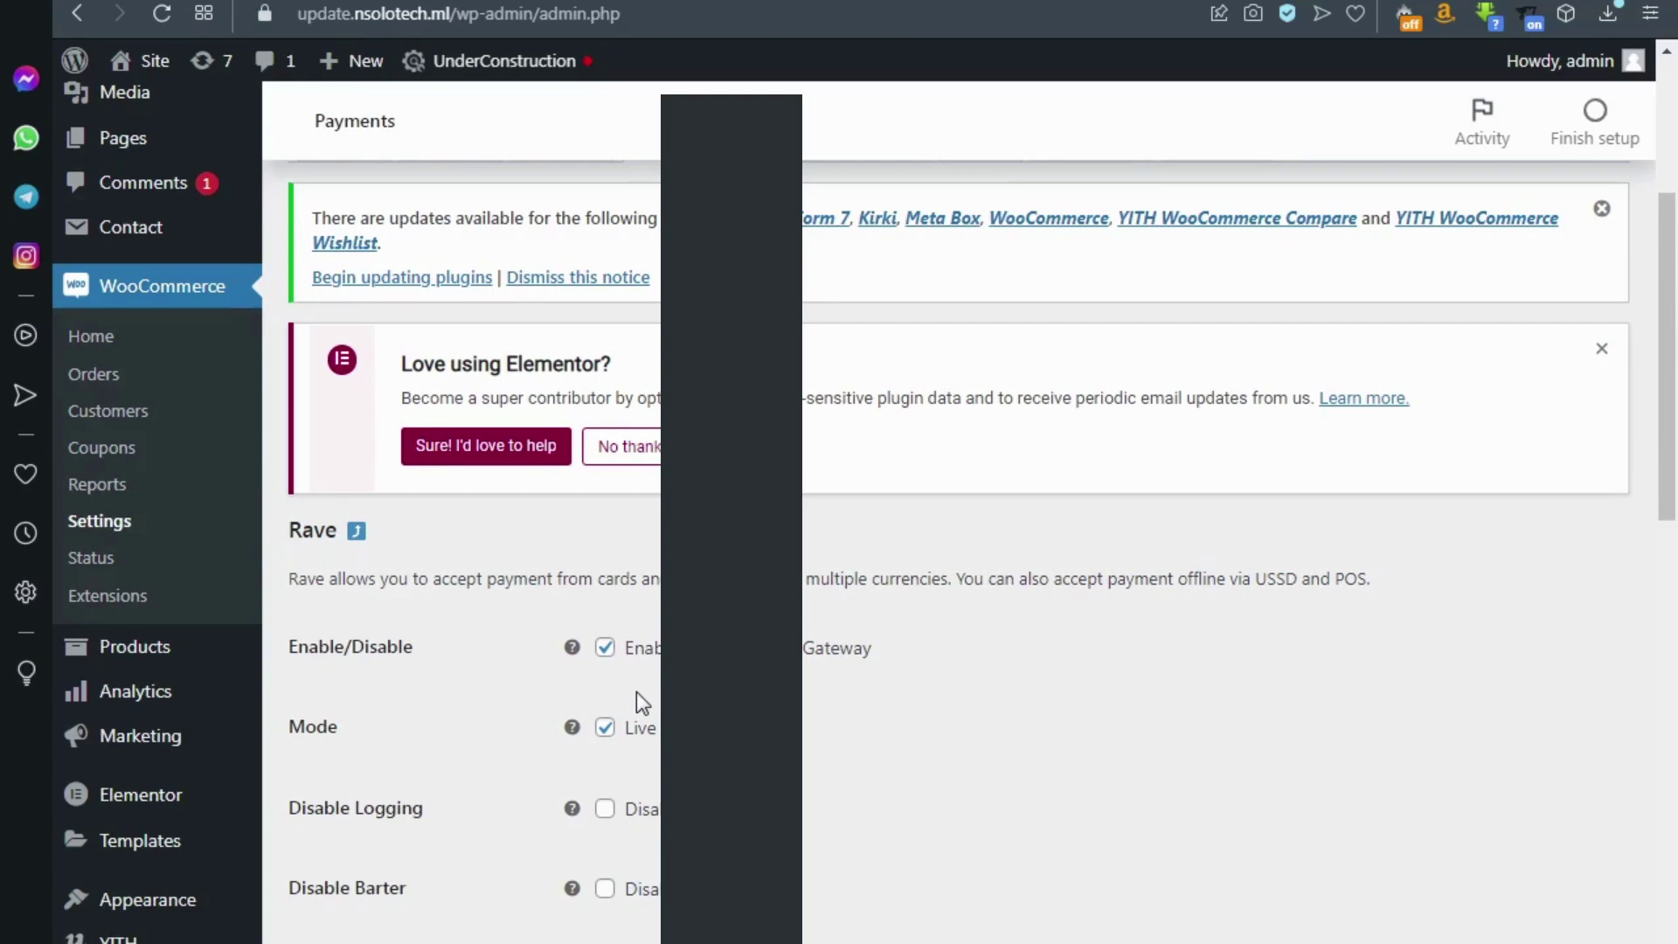
scroll(808, 710, "down", 5)
scroll(808, 710, "down", 4)
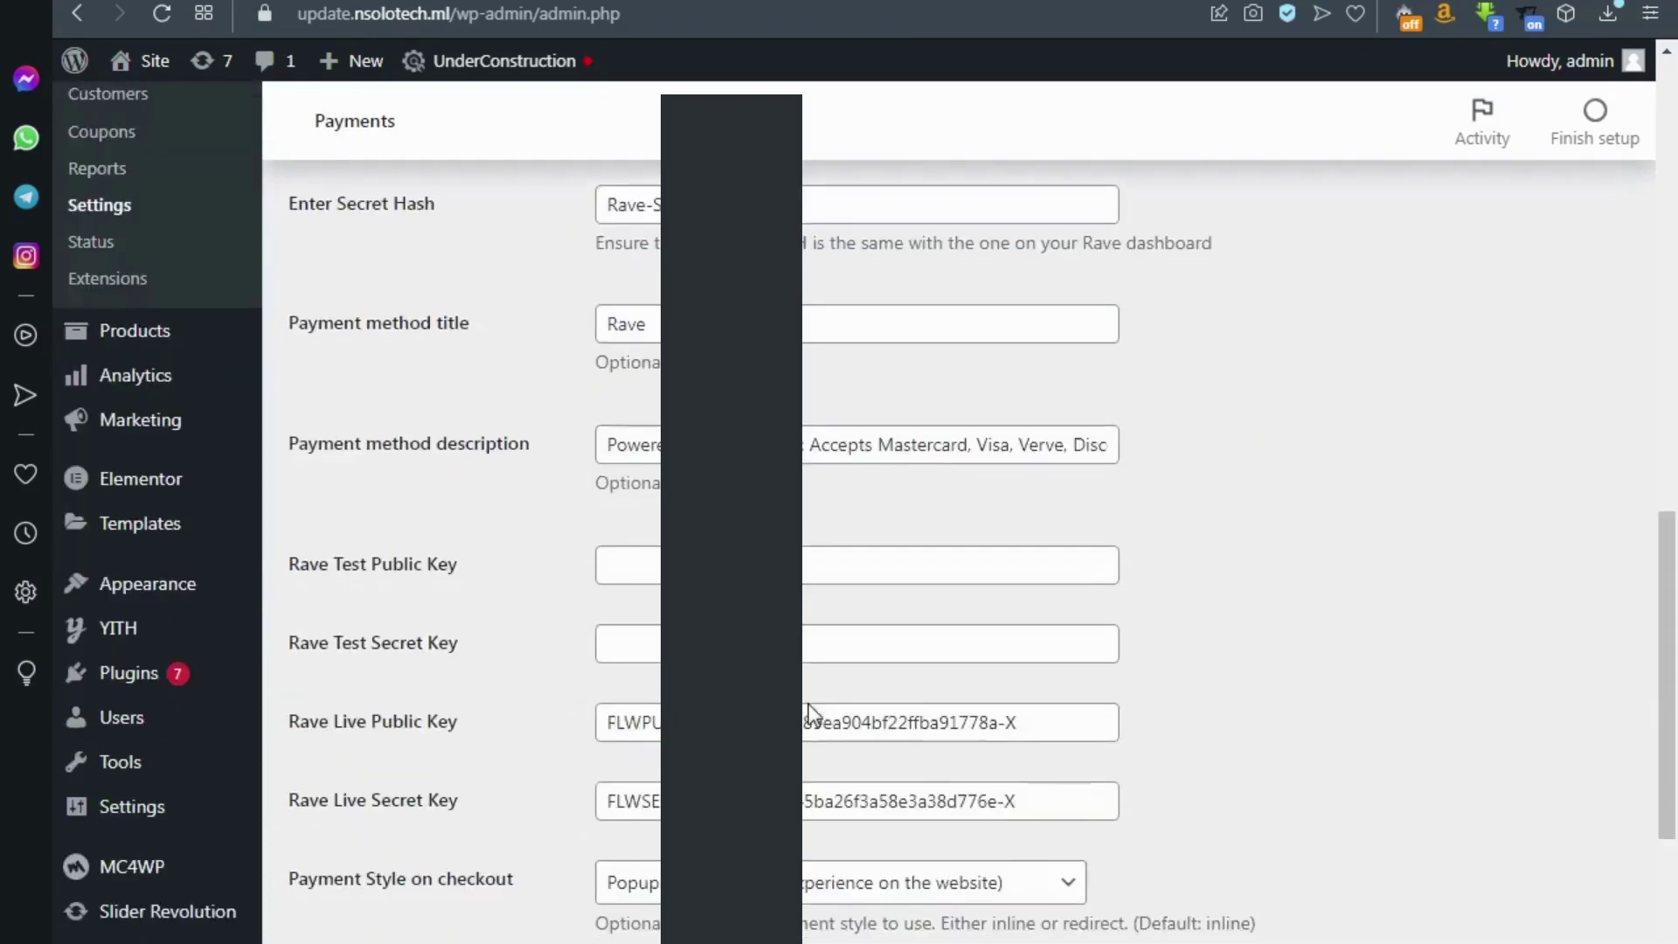
scroll(809, 710, "down", 5)
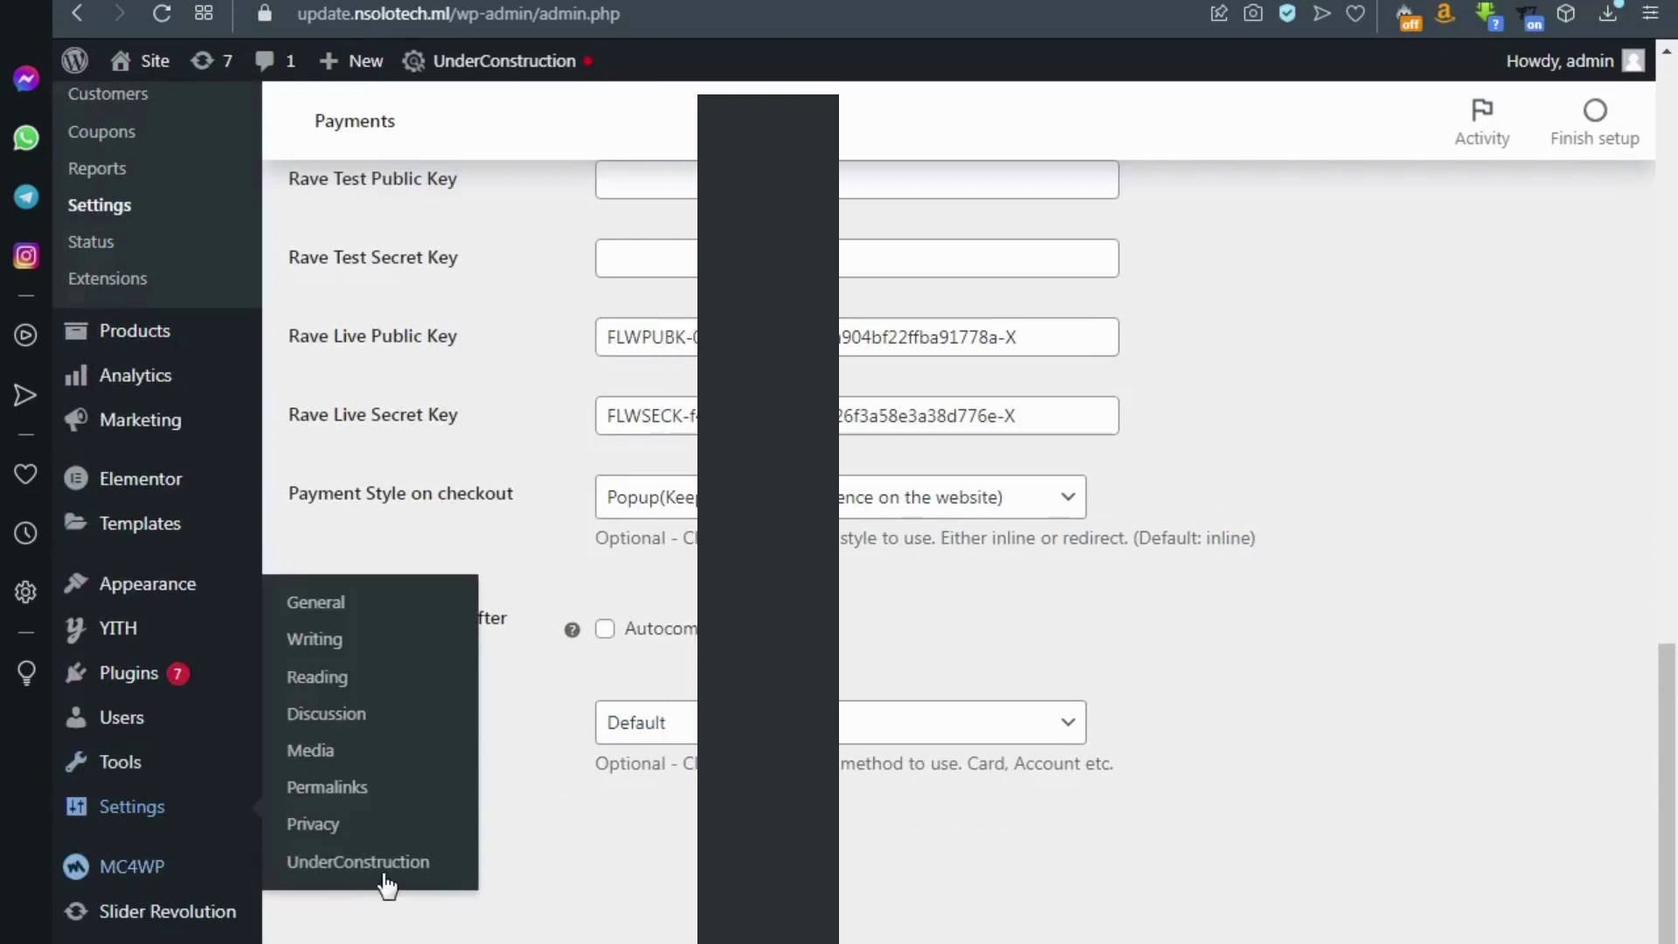